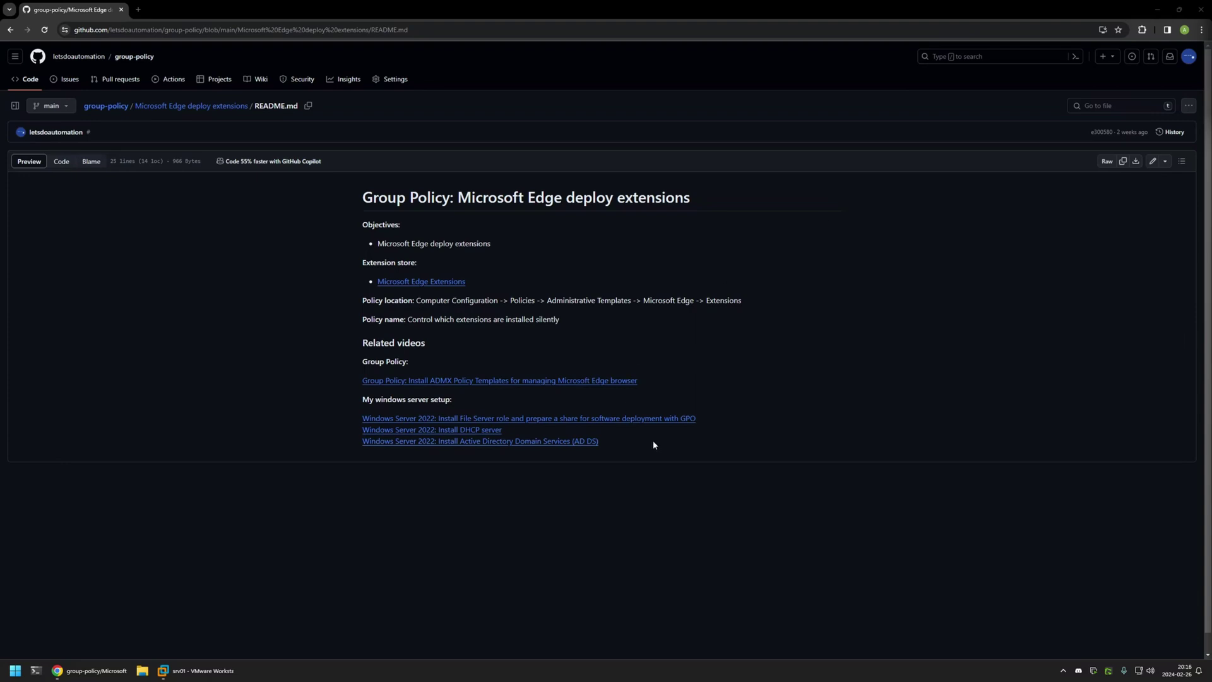
Highlight the README's Related videos section and Windows Server setup links.
{"action": "left_click_drag", "start_coordinate": [654, 446], "coordinate": [297, 341]}
{"action": "left_click", "coordinate": [496, 357]}
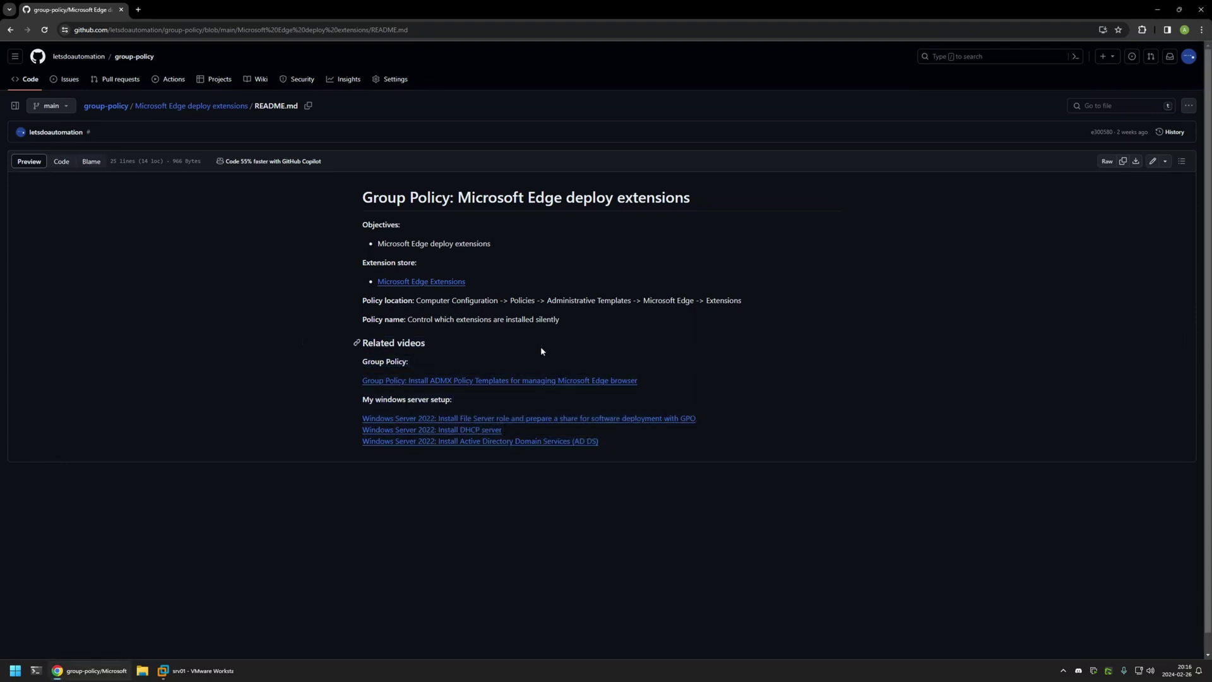
{"action": "left_click_drag", "start_coordinate": [616, 450], "coordinate": [312, 404]}
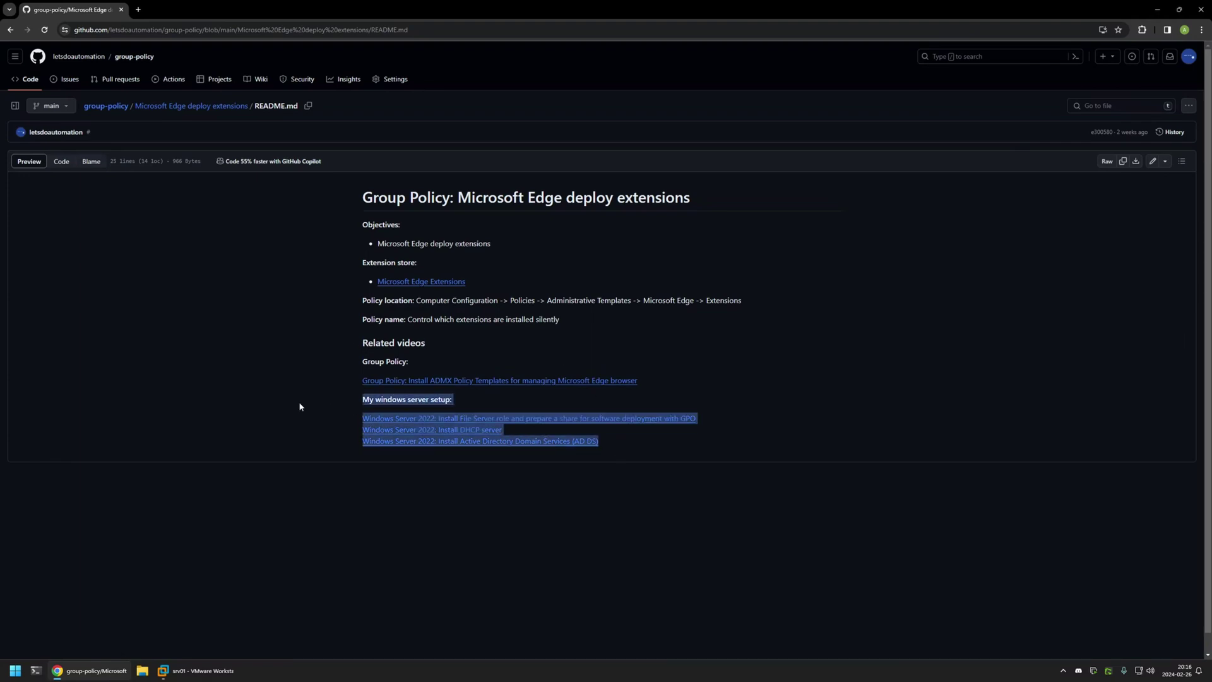
{"action": "left_click", "coordinate": [464, 402]}
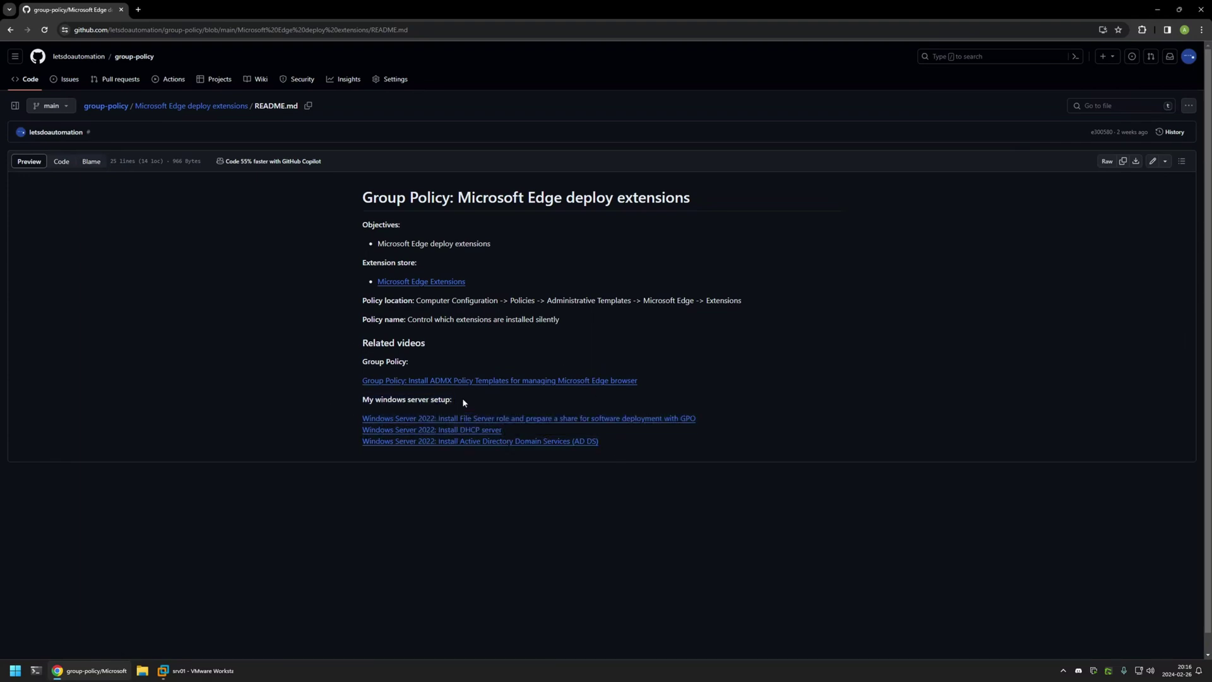
Point out the Group Policy ADMX templates link, then switch to the srv01 server VM.
{"action": "left_click_drag", "start_coordinate": [660, 383], "coordinate": [668, 350]}
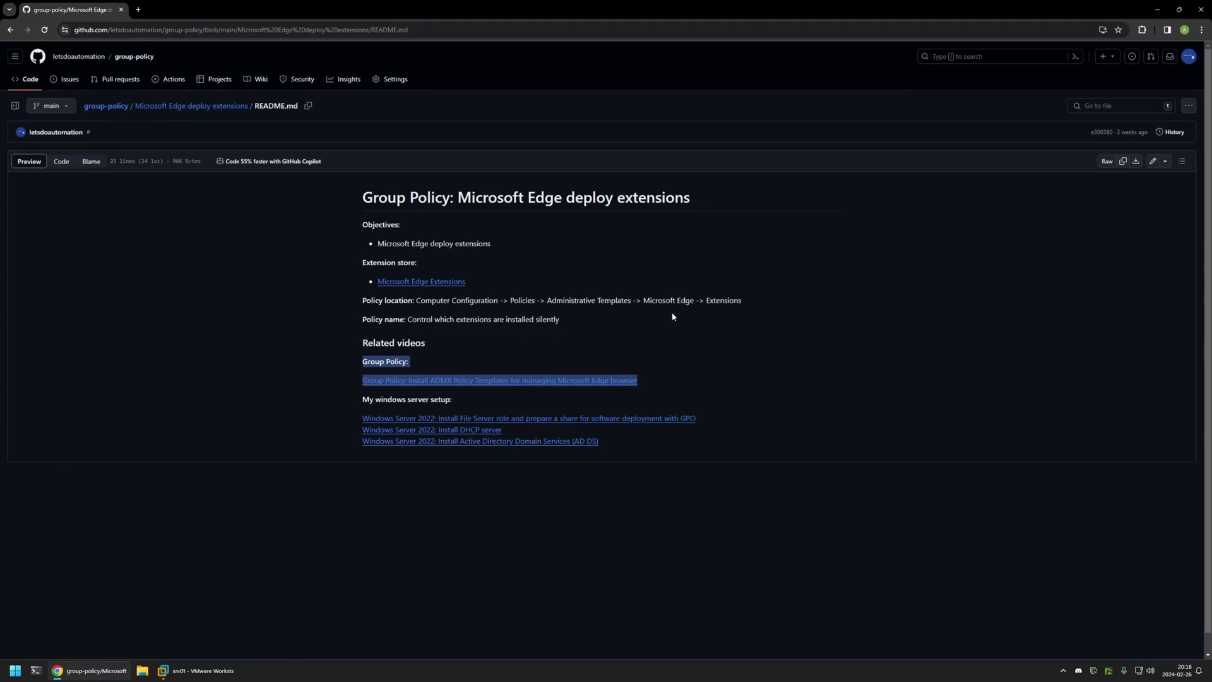
{"action": "left_click", "coordinate": [746, 303]}
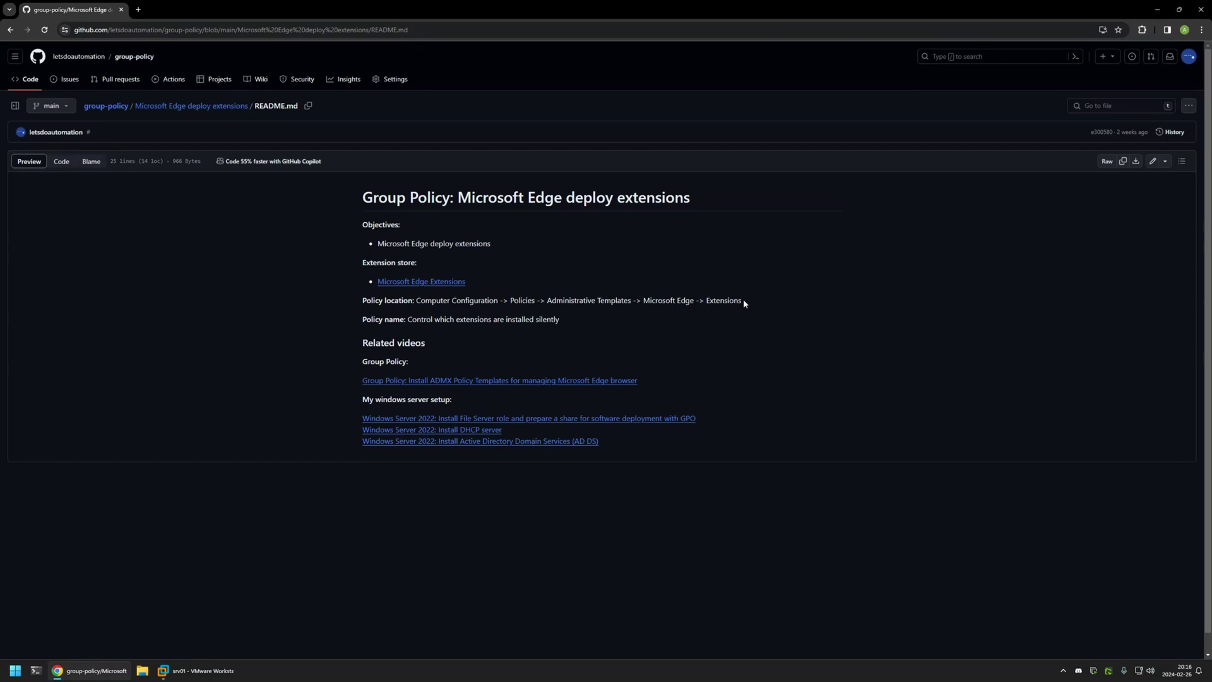
{"action": "left_click", "coordinate": [189, 671]}
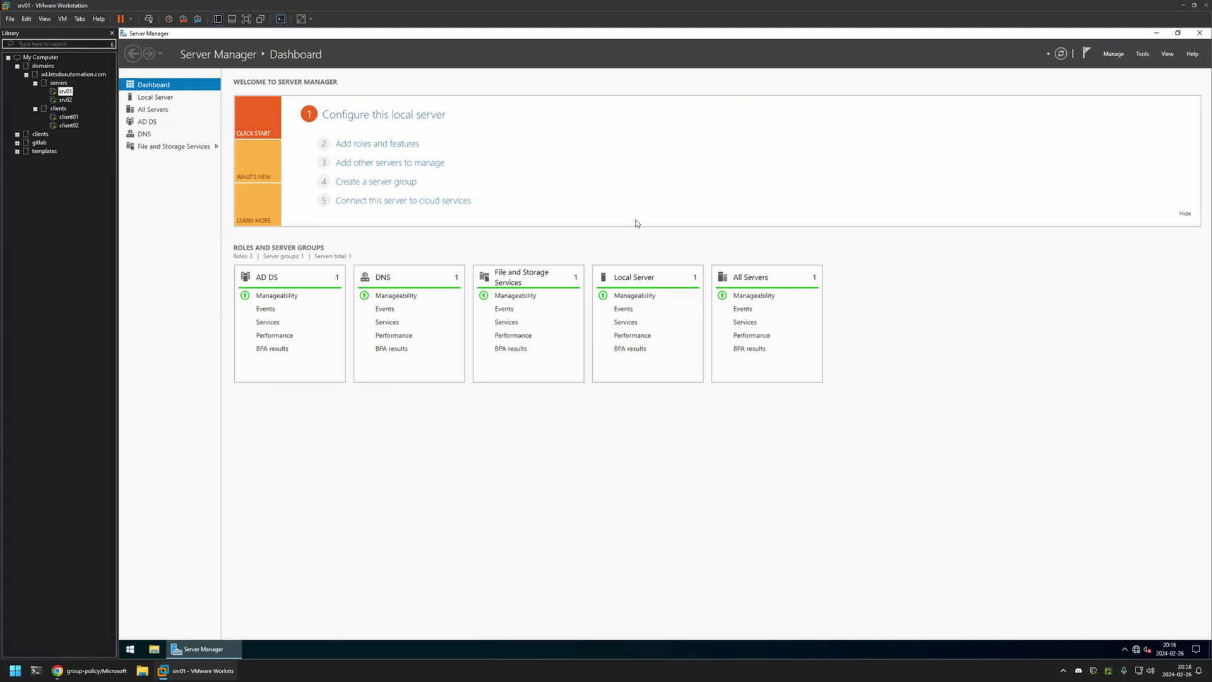
Launch Group Policy Management and create a new GPO named 'edge settings' under Group Policy Objects.
{"action": "left_click", "coordinate": [1142, 54]}
{"action": "left_click", "coordinate": [1112, 191]}
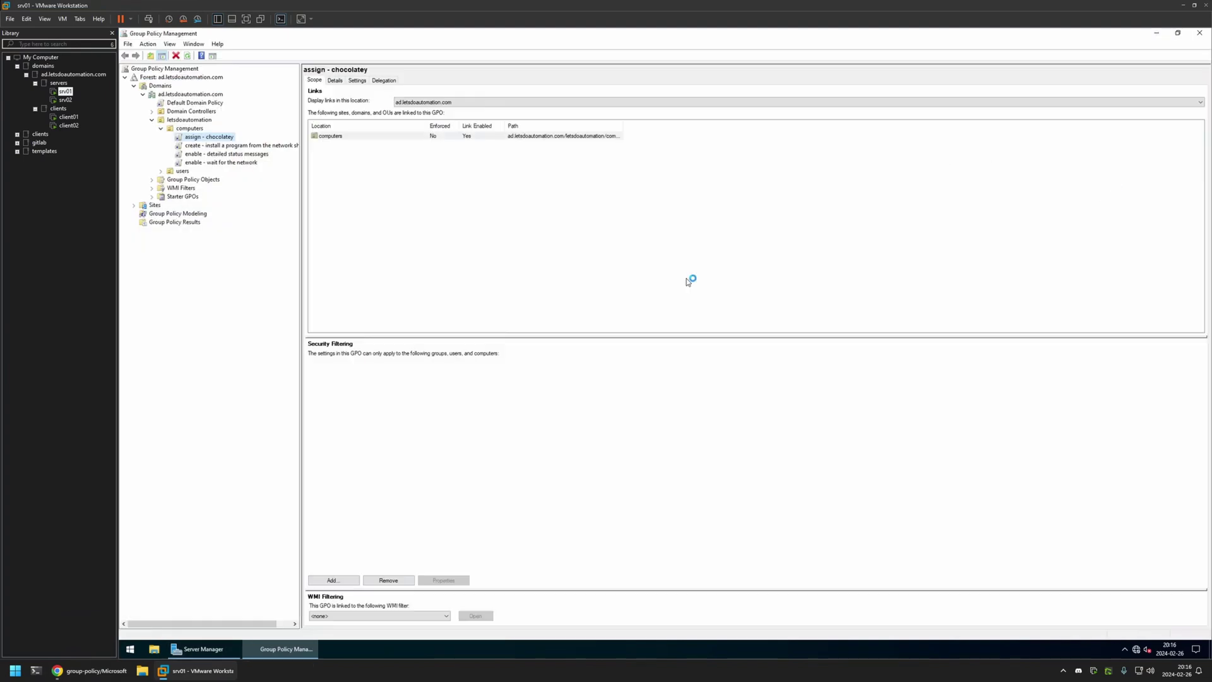
{"action": "right_click", "coordinate": [191, 183]}
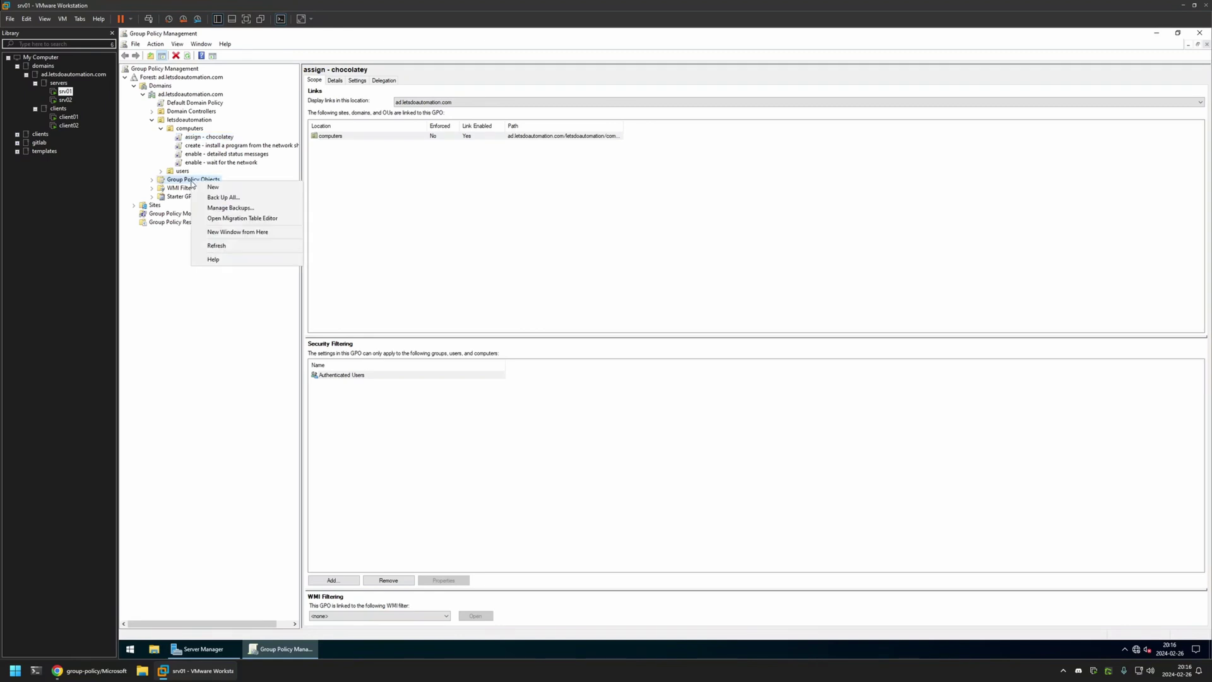
{"action": "left_click", "coordinate": [221, 189]}
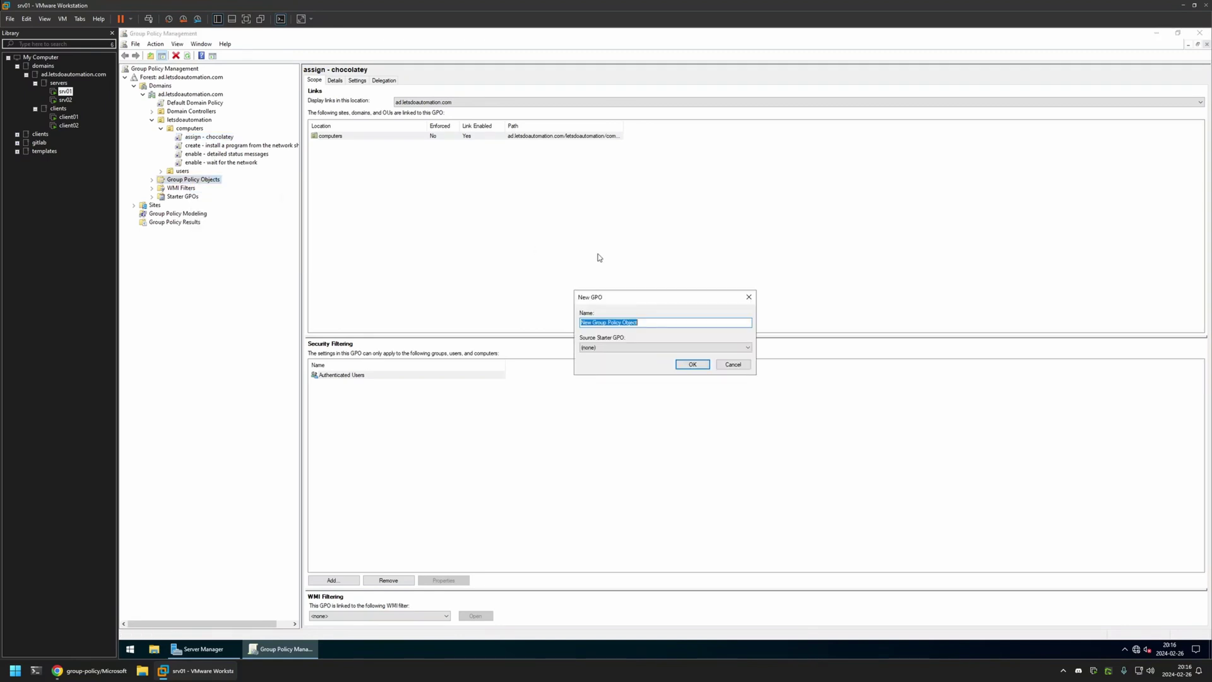
{"action": "type", "text": "edge settings"}
{"action": "left_click", "coordinate": [680, 366]}
Open the edge settings GPO in the Group Policy Management Editor and widen its tree pane.
{"action": "left_click", "coordinate": [154, 180]}
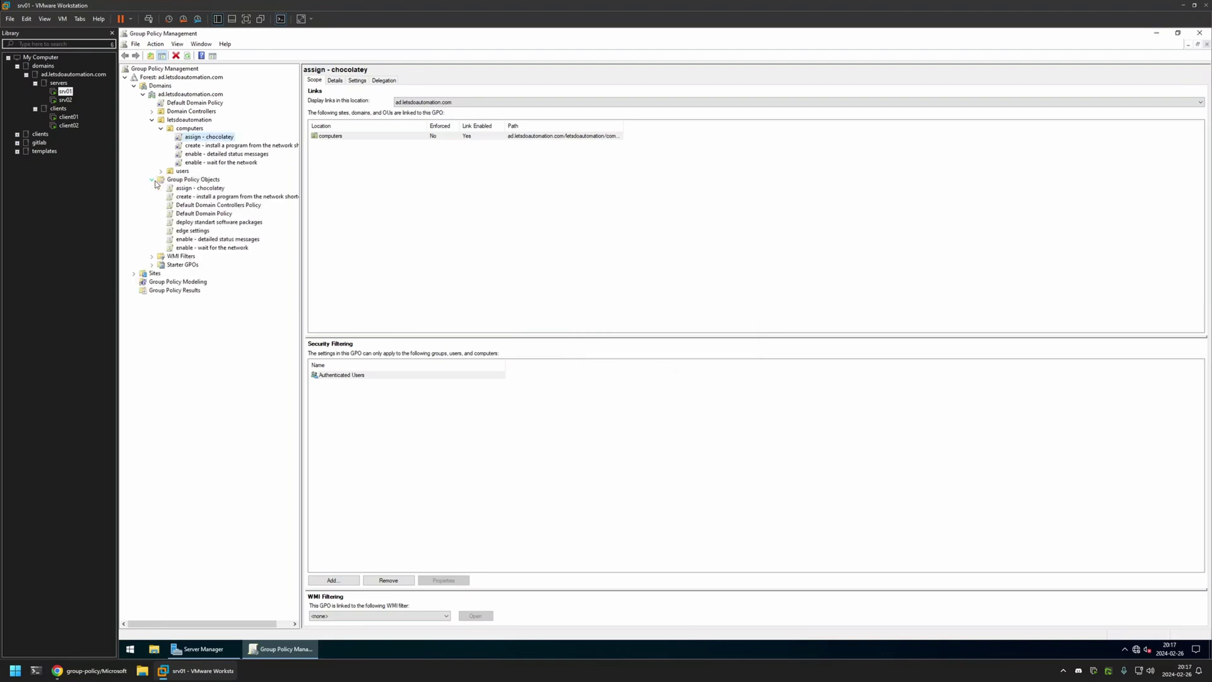
{"action": "left_click", "coordinate": [200, 232]}
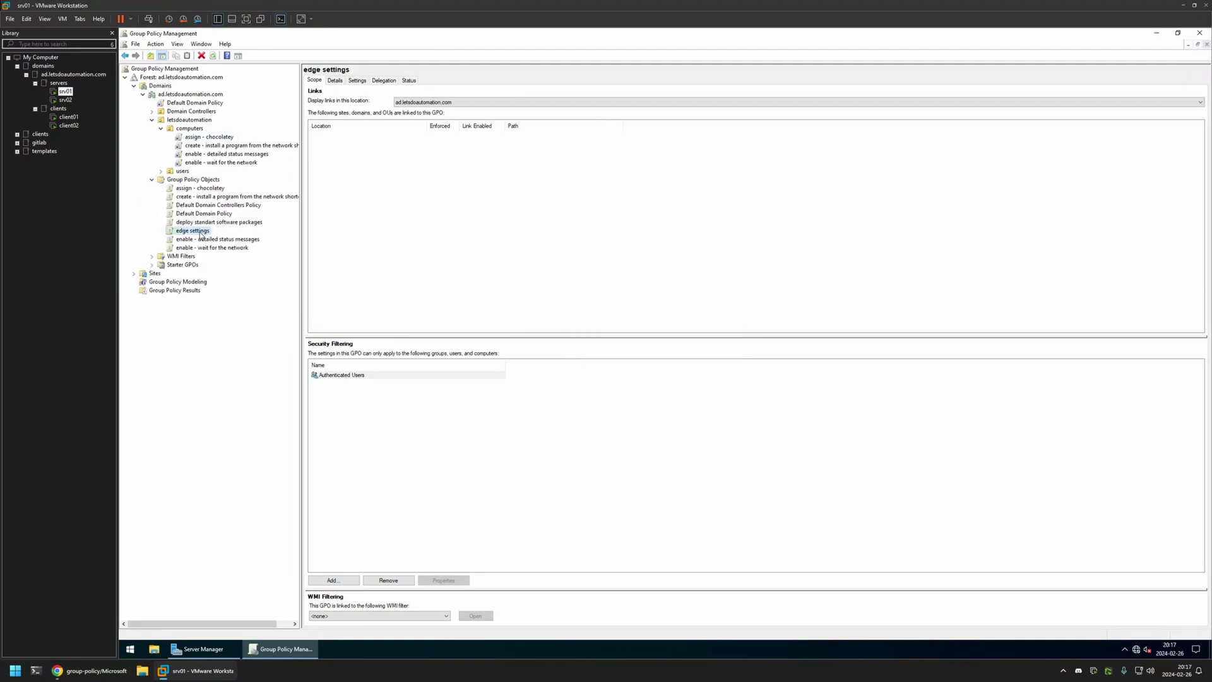
{"action": "right_click", "coordinate": [201, 234]}
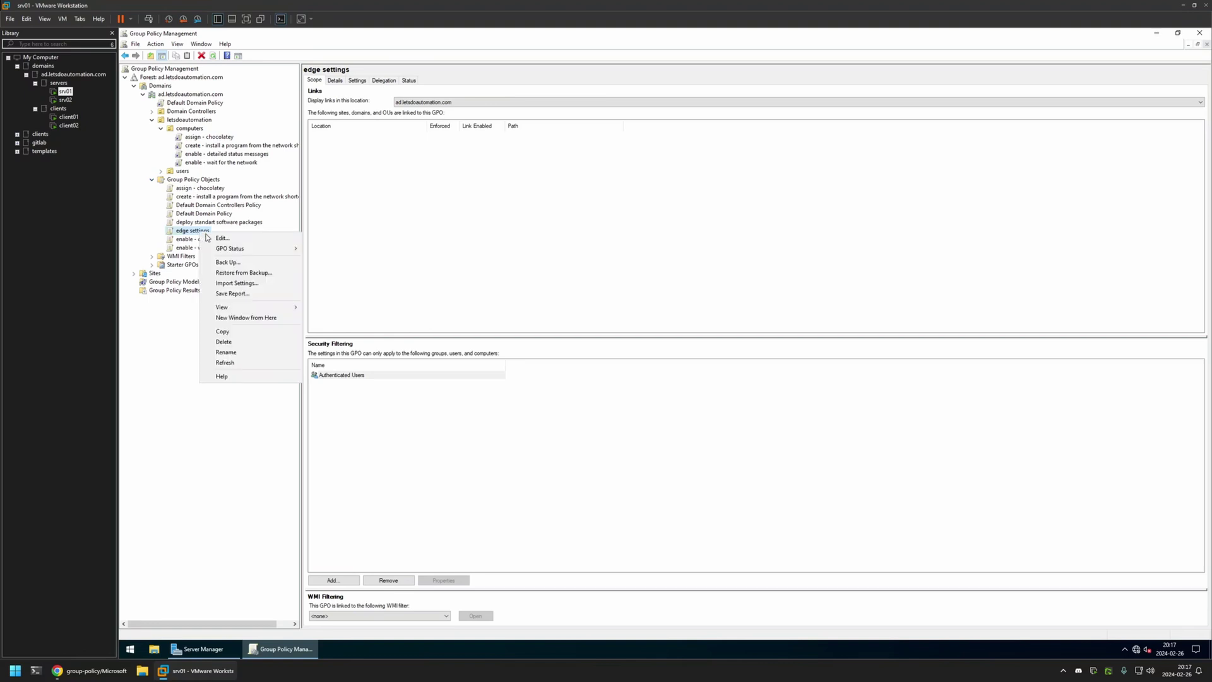
{"action": "left_click", "coordinate": [218, 238]}
{"action": "left_click_drag", "start_coordinate": [345, 78], "coordinate": [652, 152]}
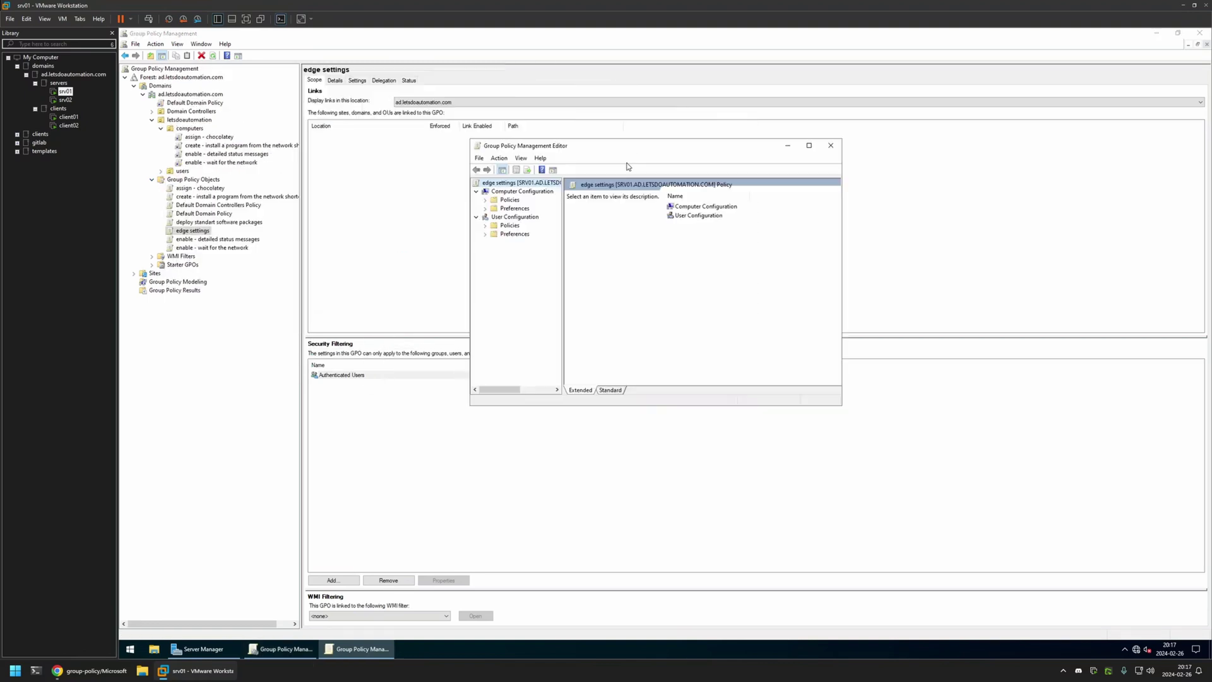
{"action": "left_click_drag", "start_coordinate": [596, 237], "coordinate": [770, 238]}
Show Computer Configuration > Policies > Administrative Templates > Microsoft Edge > Extensions in a maximized editor.
{"action": "left_click", "coordinate": [499, 193]}
{"action": "left_click", "coordinate": [484, 200]}
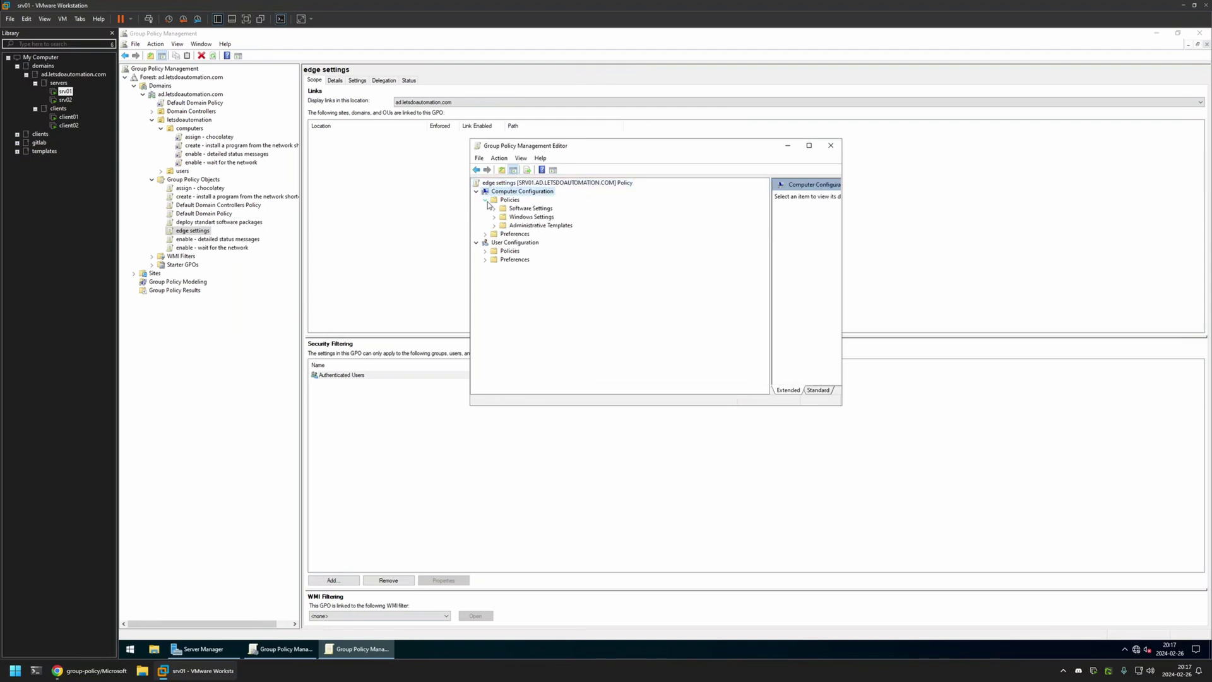
{"action": "left_click", "coordinate": [495, 226]}
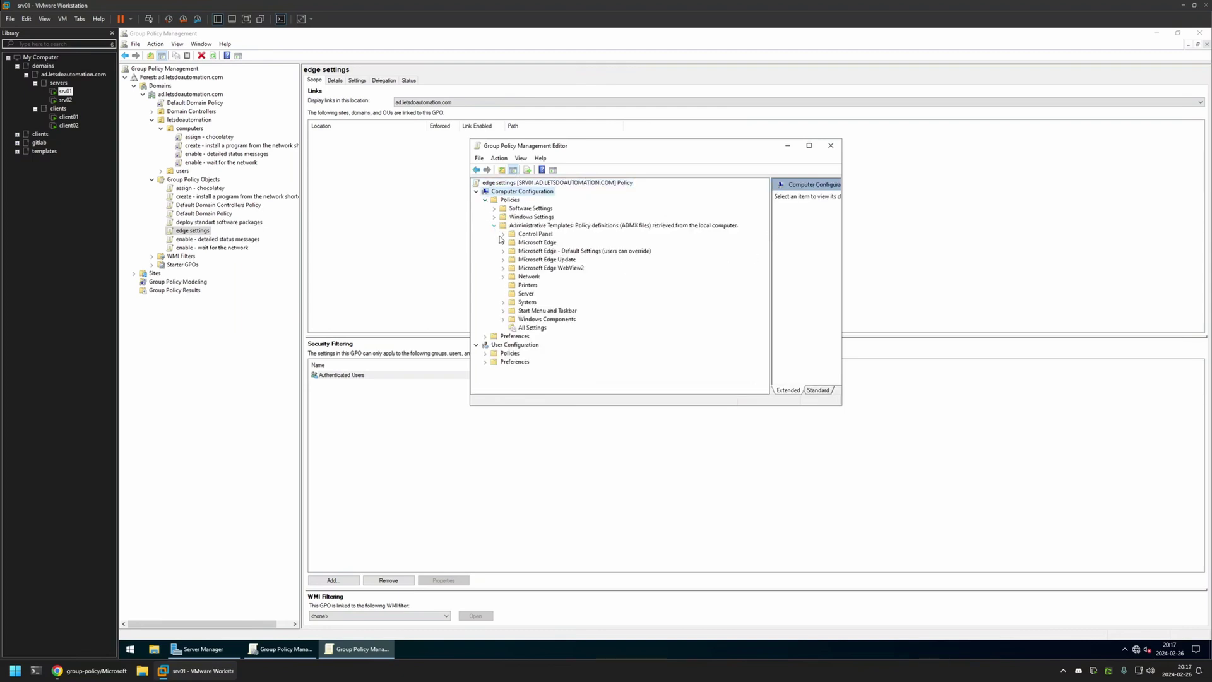
{"action": "left_click", "coordinate": [505, 249]}
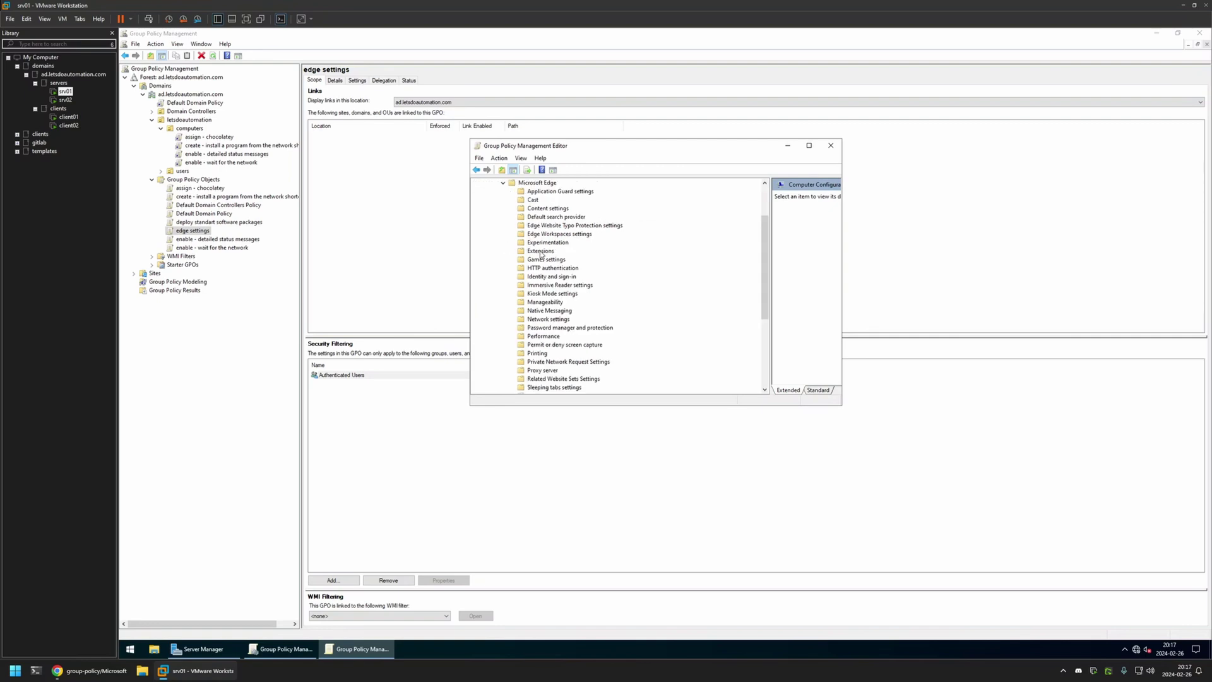
{"action": "left_click", "coordinate": [540, 252]}
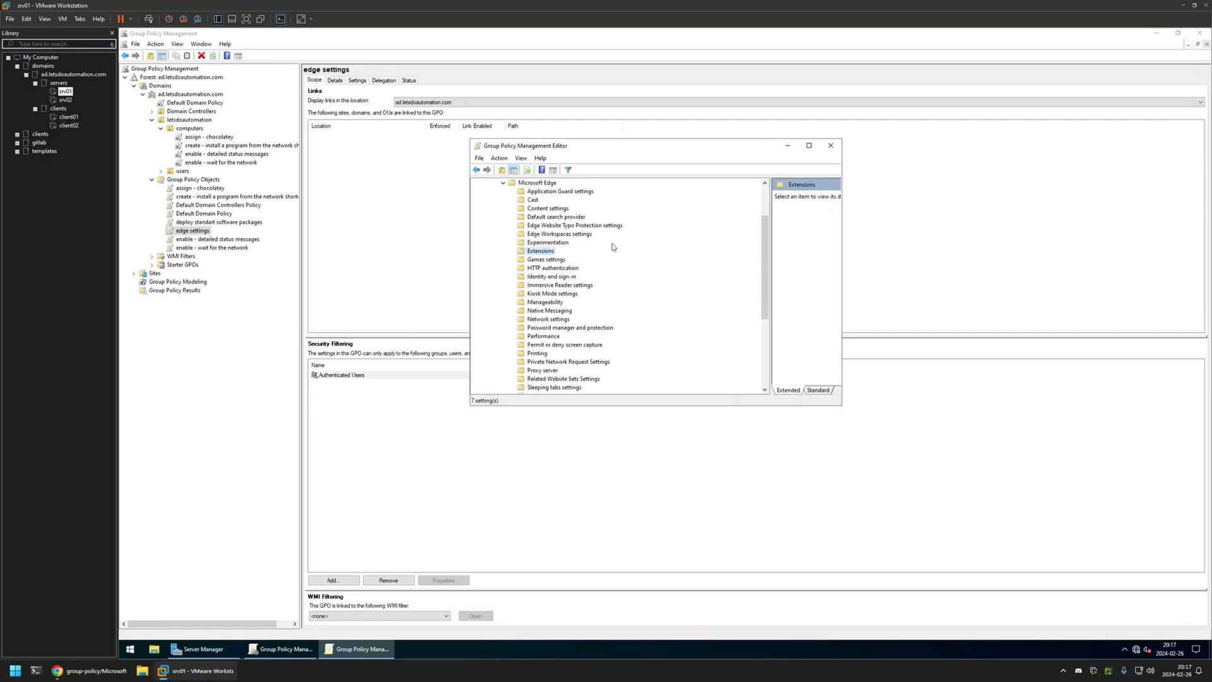
{"action": "left_click", "coordinate": [808, 145]}
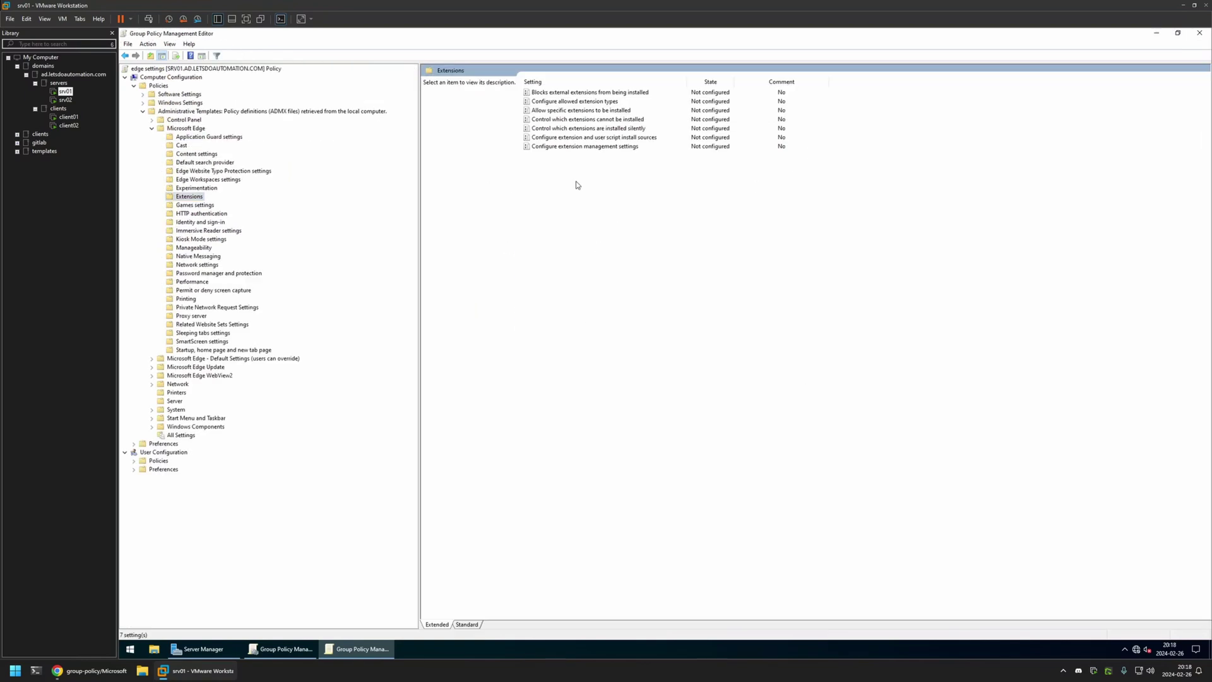
Enable the 'Control which extensions are installed silently' policy.
{"action": "left_click", "coordinate": [565, 129]}
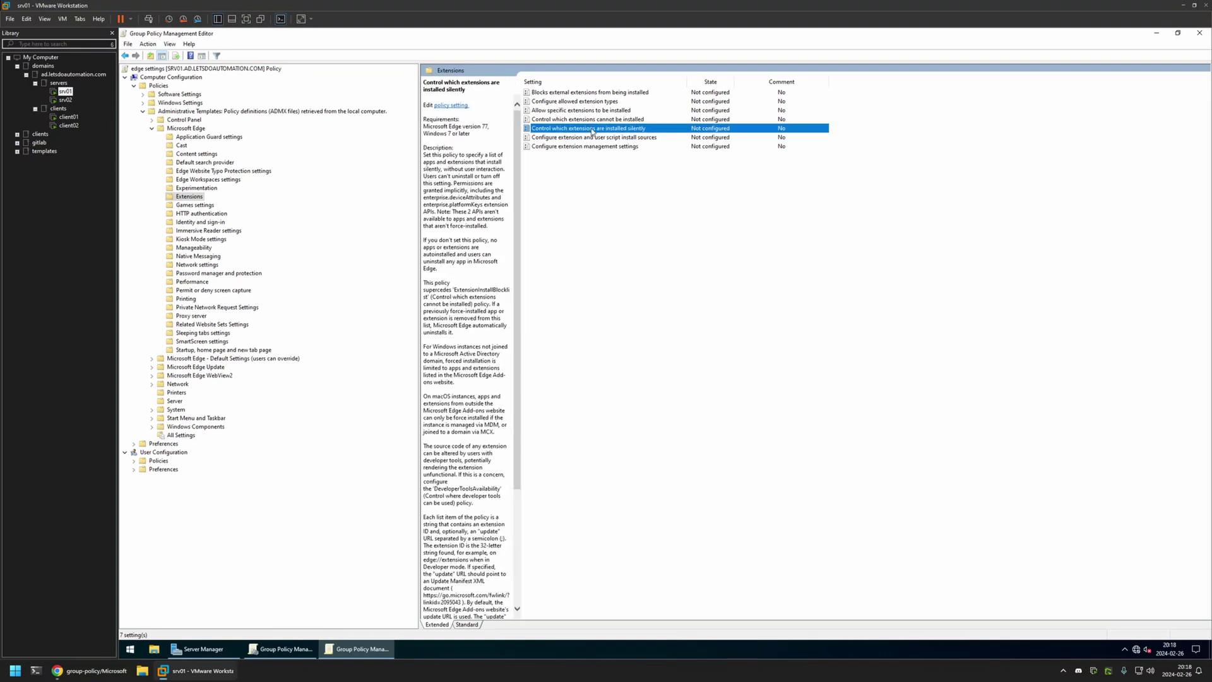
{"action": "double_click", "coordinate": [643, 129]}
{"action": "left_click_drag", "start_coordinate": [288, 127], "coordinate": [645, 136]}
{"action": "left_click", "coordinate": [597, 183]}
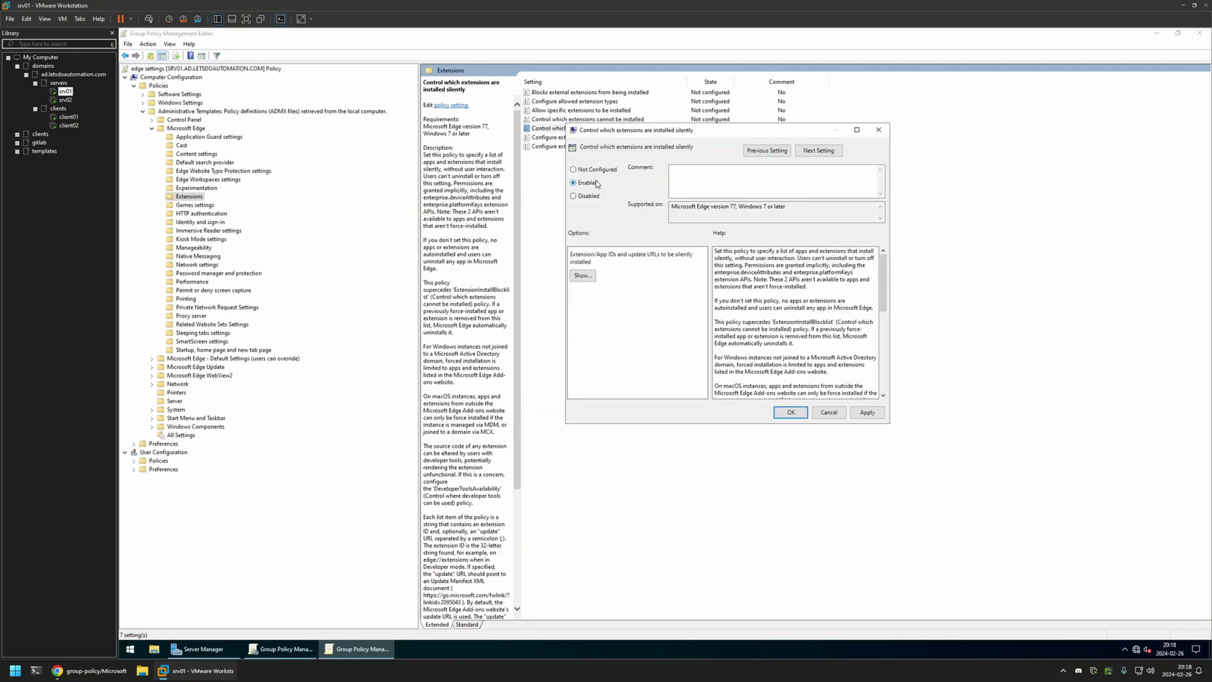
Bring up the policy's empty extension ID list, then highlight the README's Microsoft Edge Extensions link.
{"action": "left_click", "coordinate": [583, 276]}
{"action": "left_click_drag", "start_coordinate": [293, 133], "coordinate": [651, 211]}
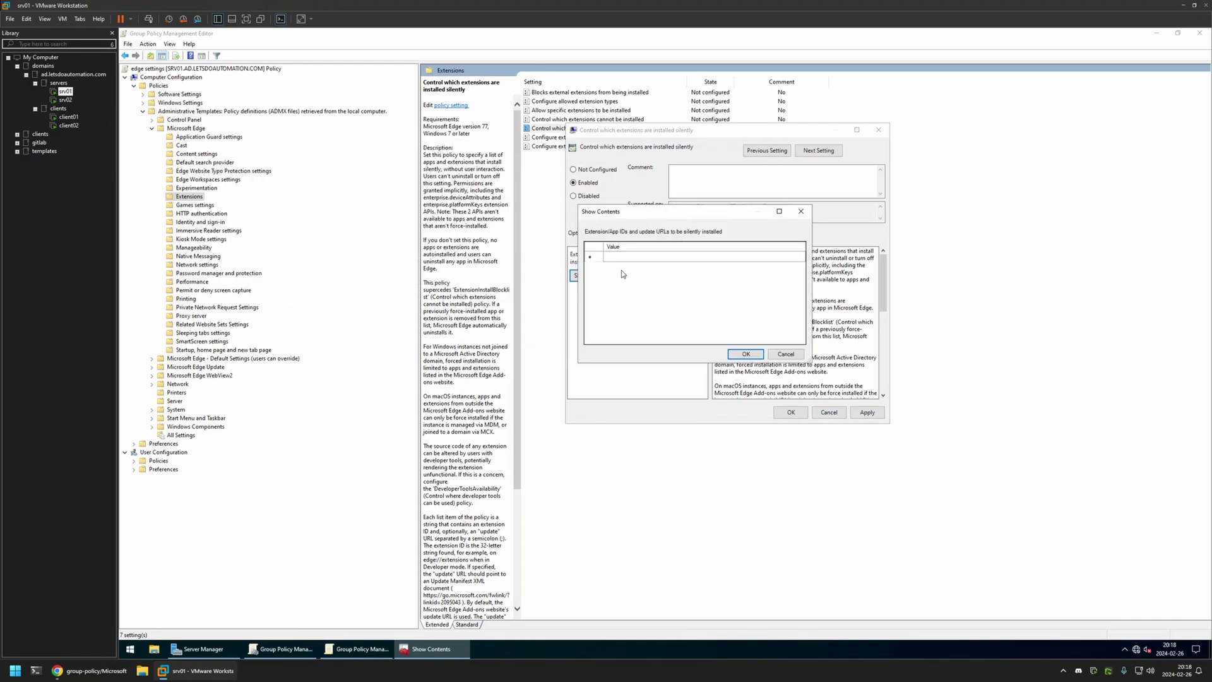
{"action": "left_click", "coordinate": [88, 671]}
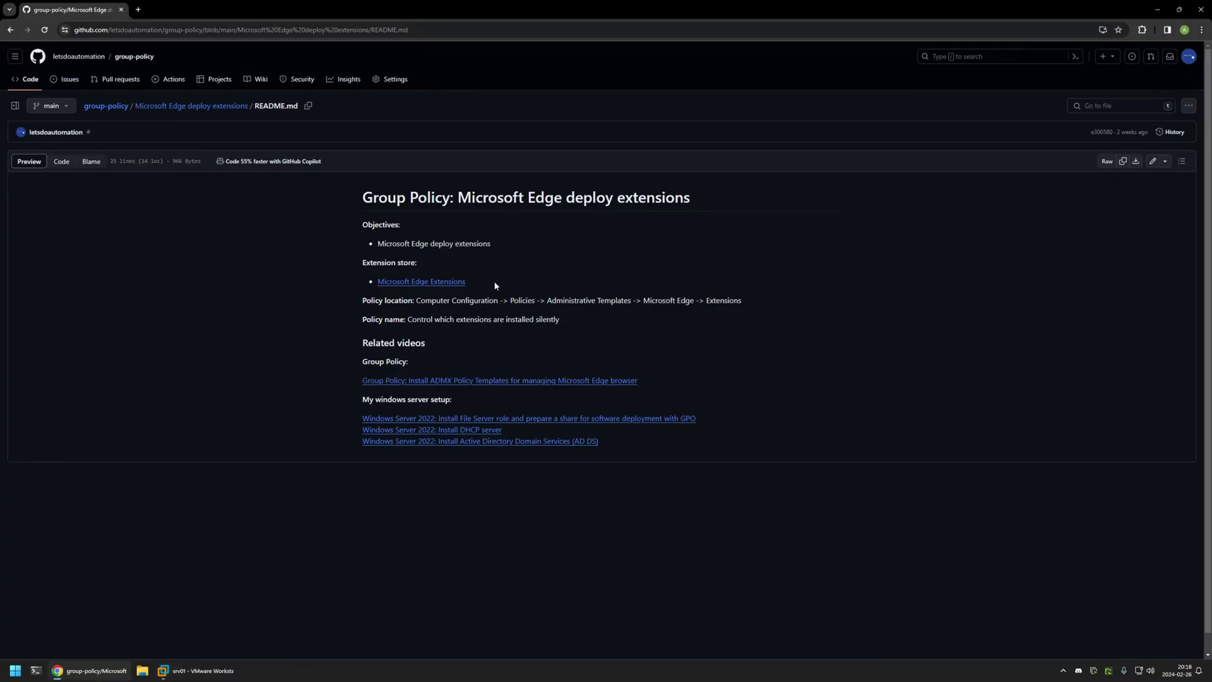
{"action": "left_click_drag", "start_coordinate": [493, 282], "coordinate": [381, 286]}
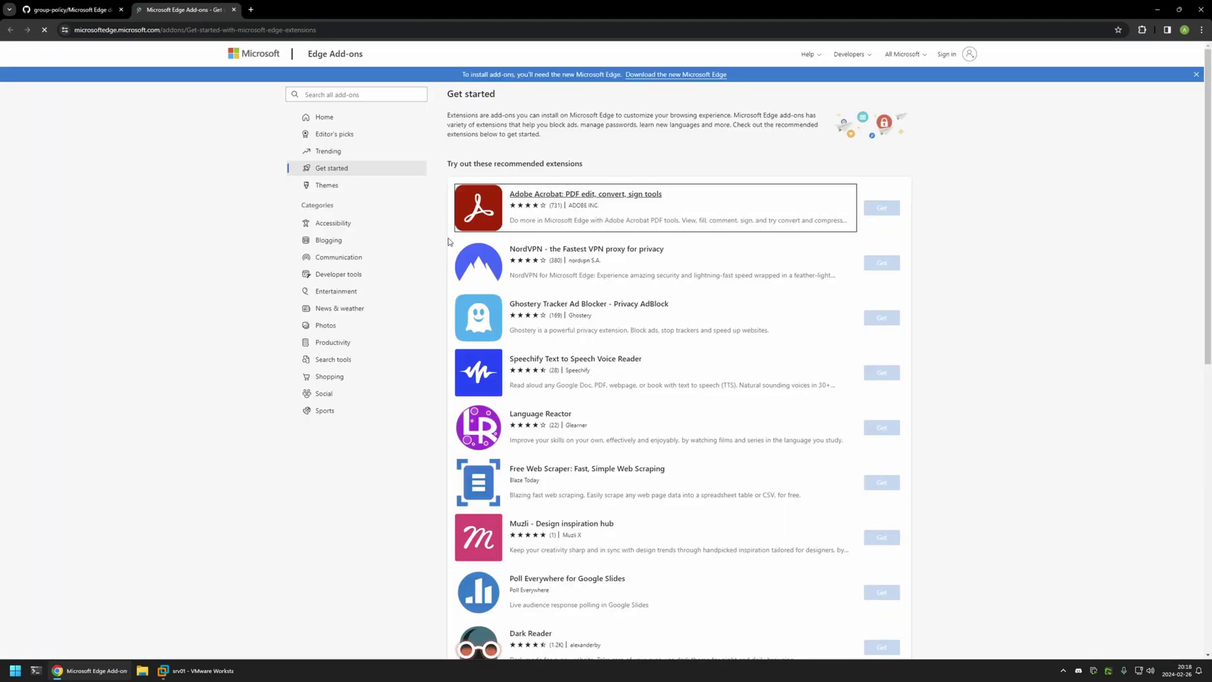
Open the uBlock Origin, Grammarly and Adobe Acrobat add-on pages in separate tabs, viewing uBlock Origin.
{"action": "scroll", "coordinate": [934, 205], "scroll_direction": "down", "scroll_amount": 3}
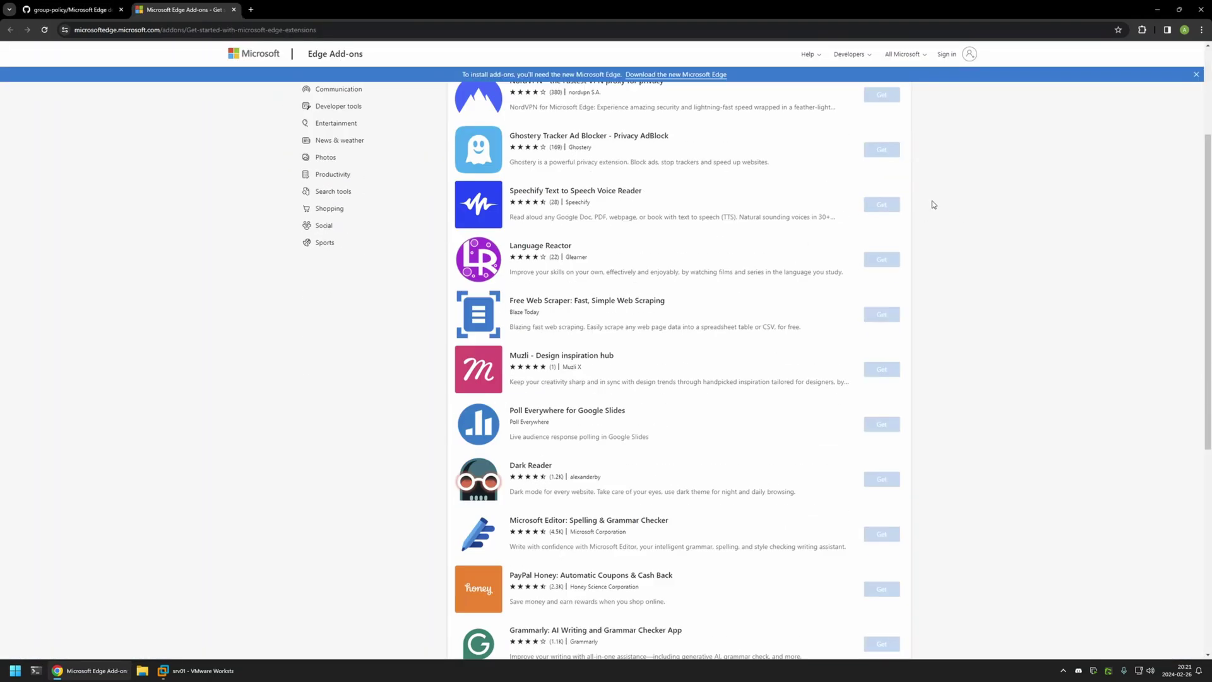
{"action": "scroll", "coordinate": [933, 204], "scroll_direction": "down", "scroll_amount": 5}
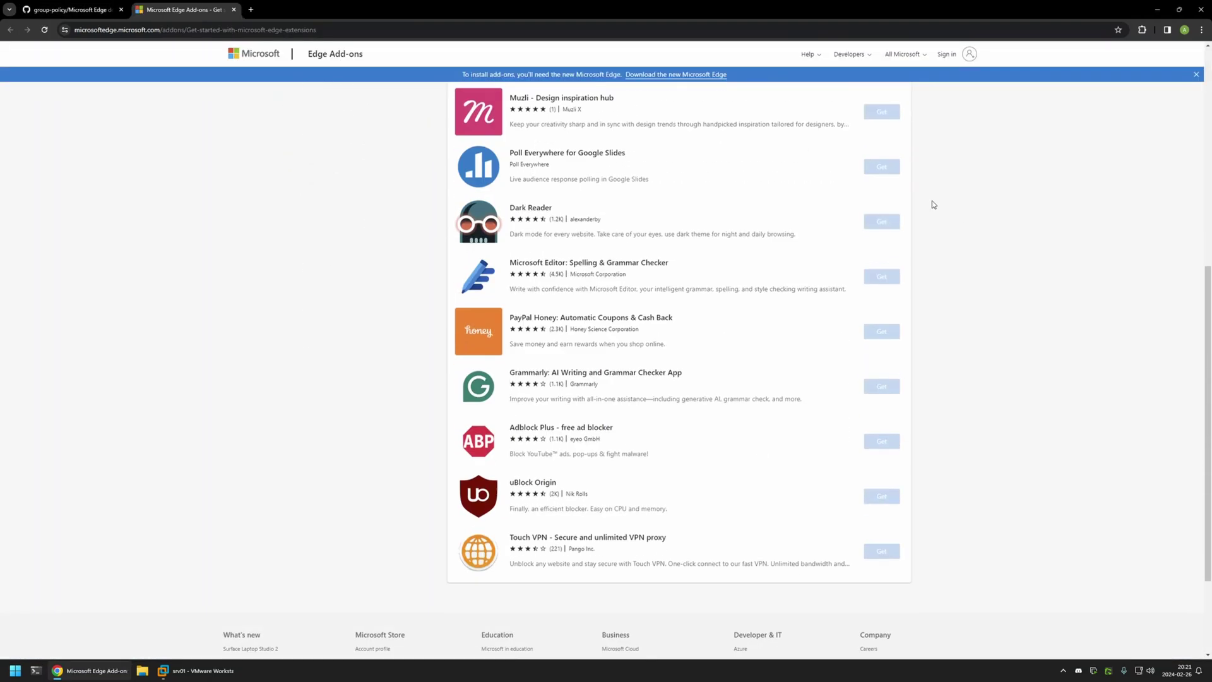
{"action": "scroll", "coordinate": [933, 205], "scroll_direction": "up", "scroll_amount": 6}
{"action": "scroll", "coordinate": [933, 204], "scroll_direction": "down", "scroll_amount": 3}
{"action": "scroll", "coordinate": [937, 243], "scroll_direction": "down", "scroll_amount": 2}
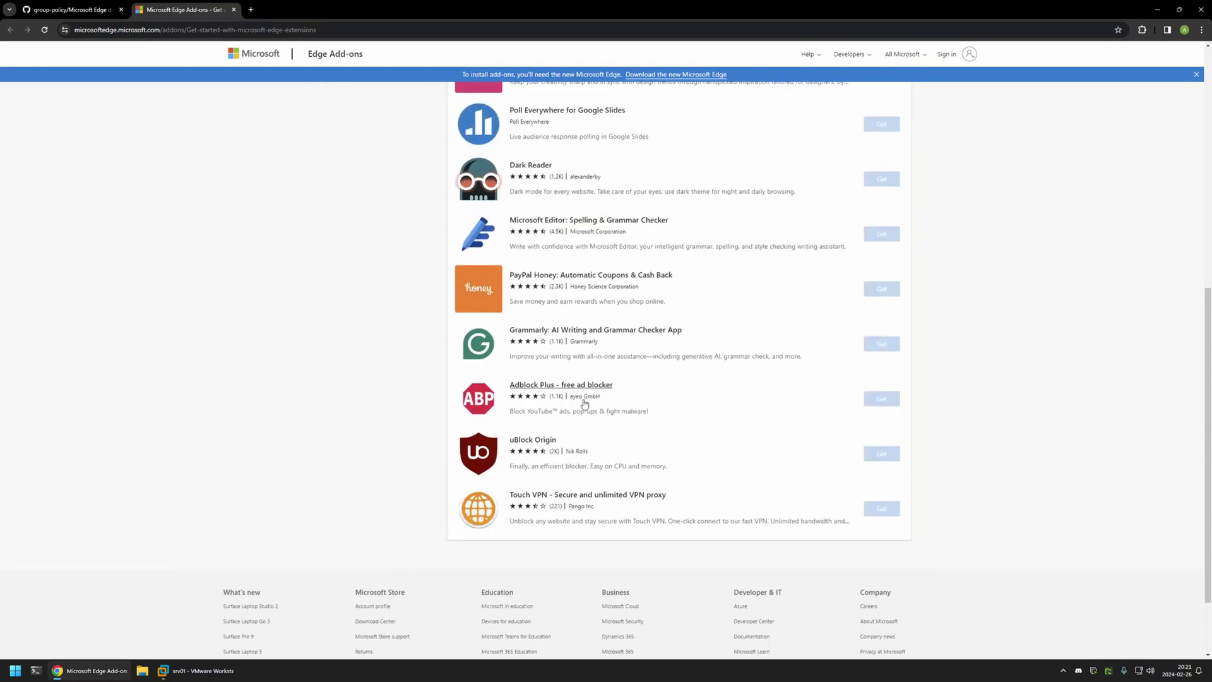
{"action": "middle_click", "coordinate": [546, 445]}
{"action": "scroll", "coordinate": [739, 411], "scroll_direction": "up", "scroll_amount": 2}
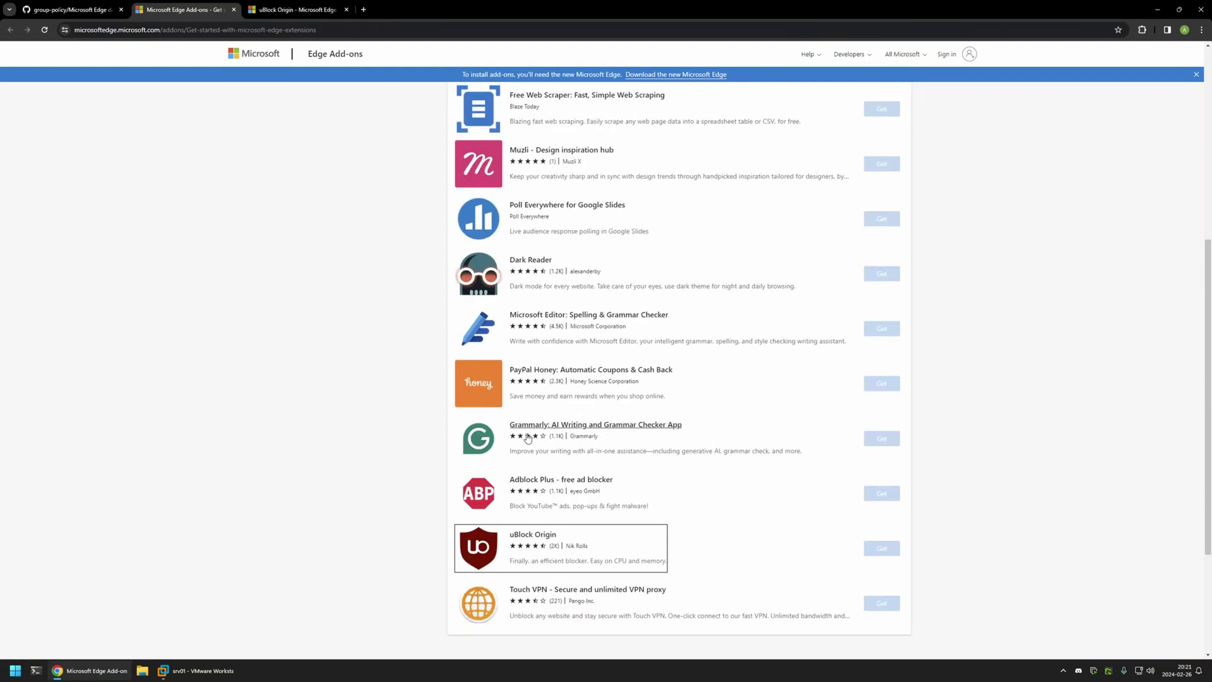
{"action": "middle_click", "coordinate": [567, 427]}
{"action": "scroll", "coordinate": [734, 351], "scroll_direction": "up", "scroll_amount": 3}
{"action": "scroll", "coordinate": [726, 352], "scroll_direction": "up", "scroll_amount": 2}
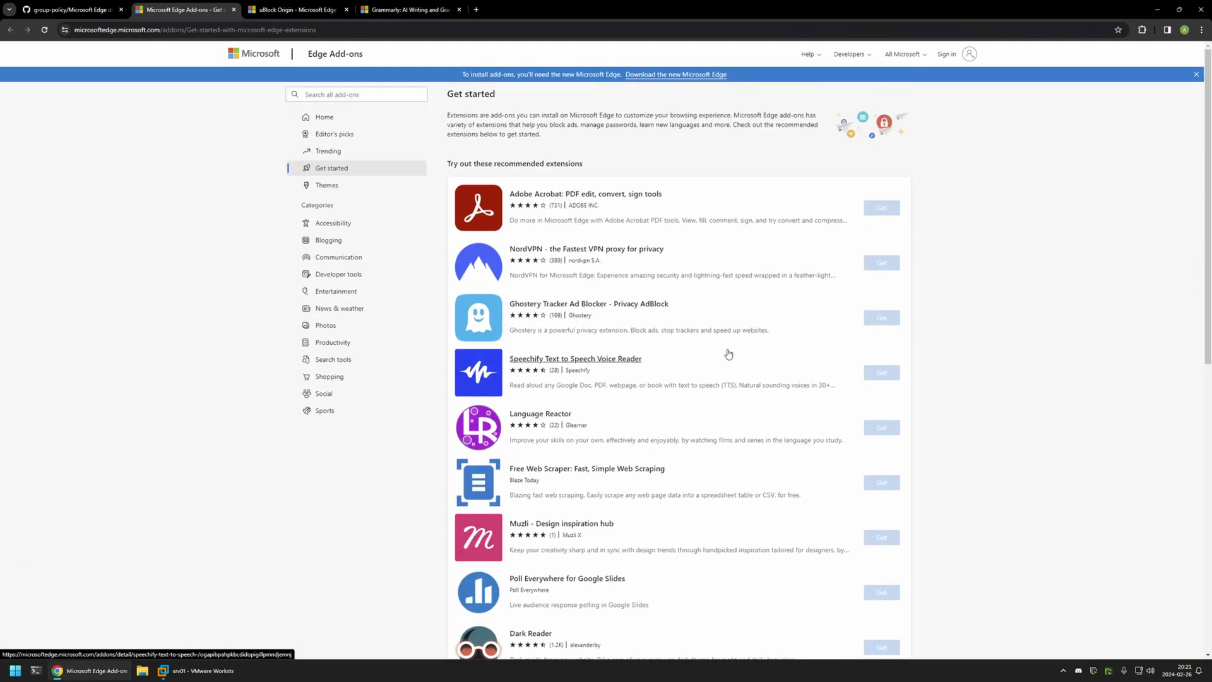
{"action": "middle_click", "coordinate": [573, 200]}
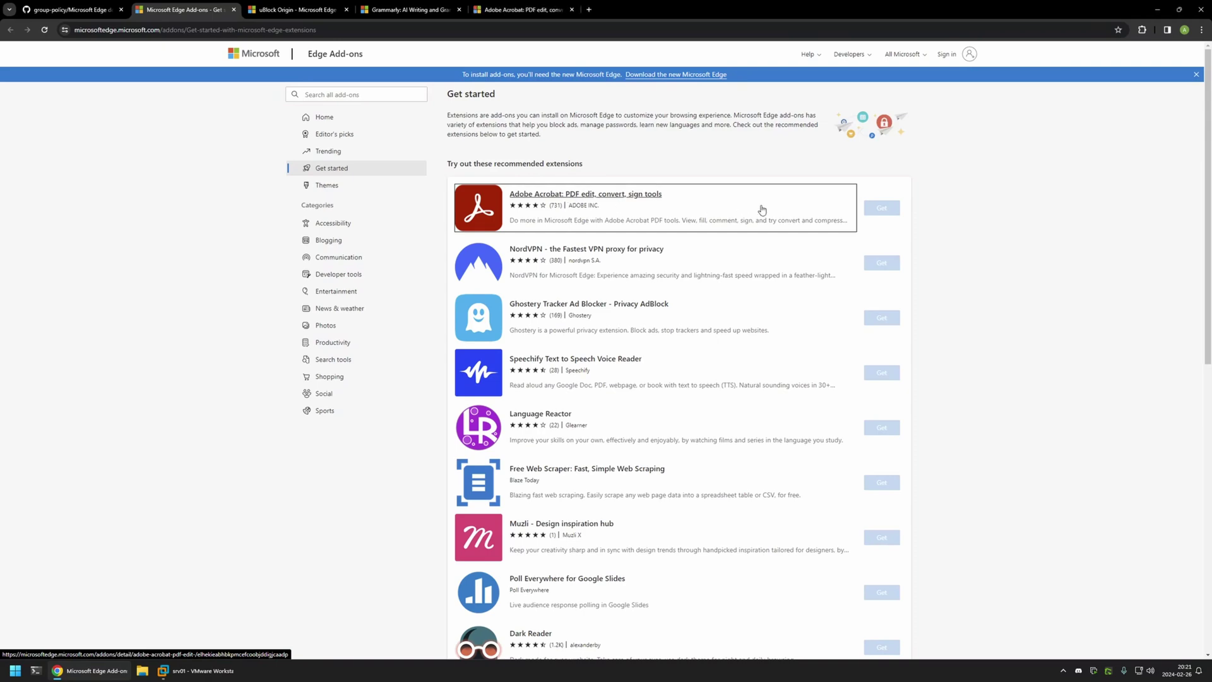
{"action": "key", "text": "ctrl+Tab"}
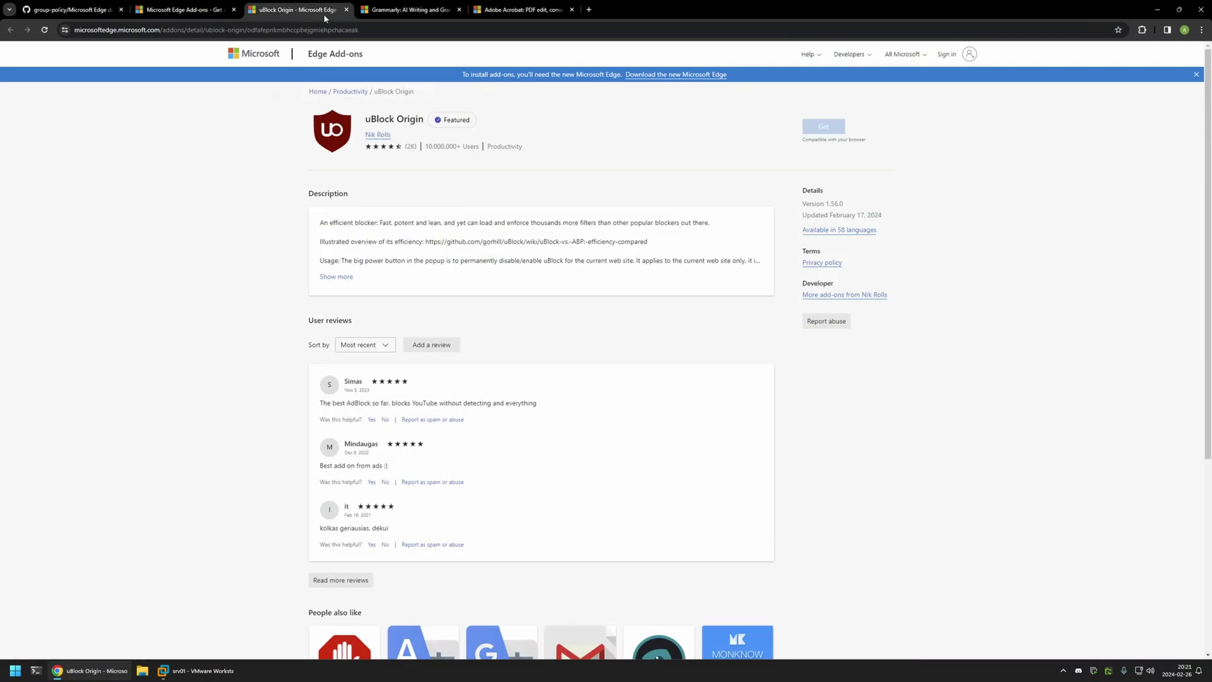
Copy the uBlock Origin extension ID from its URL into the first row of the list.
{"action": "left_click", "coordinate": [410, 9]}
{"action": "left_click", "coordinate": [520, 9]}
{"action": "left_click", "coordinate": [283, 11]}
{"action": "left_click", "coordinate": [319, 30]}
{"action": "left_click", "coordinate": [362, 30]}
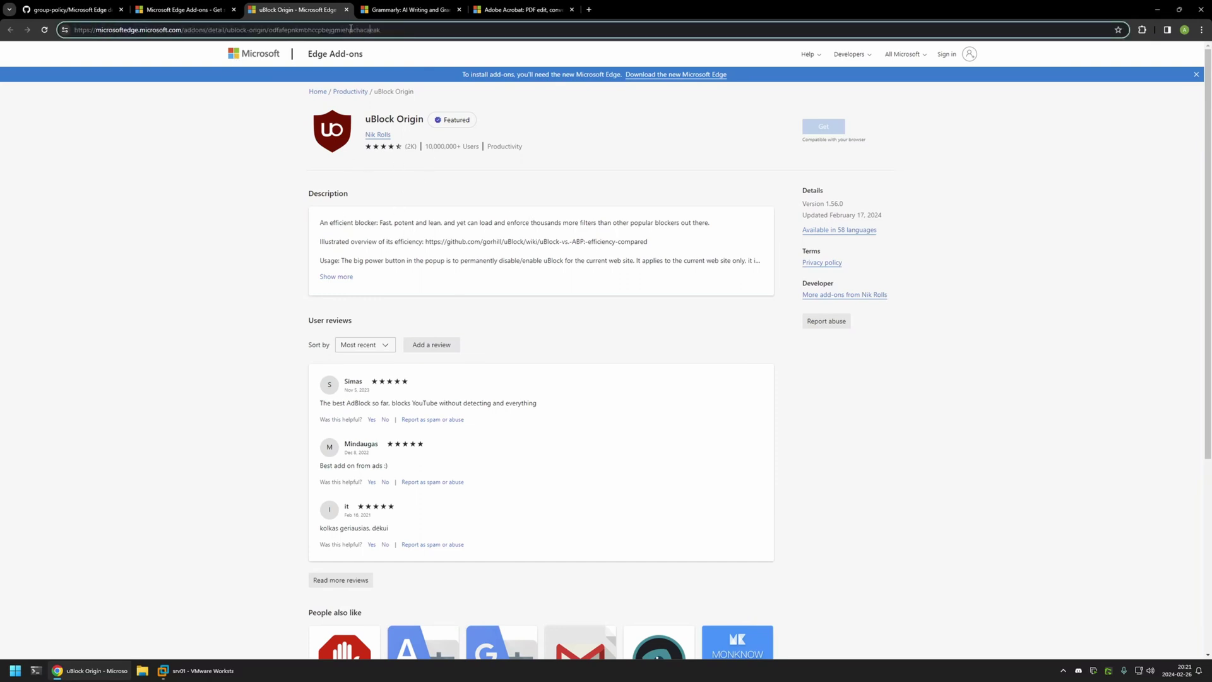
{"action": "left_click_drag", "start_coordinate": [392, 29], "coordinate": [271, 32]}
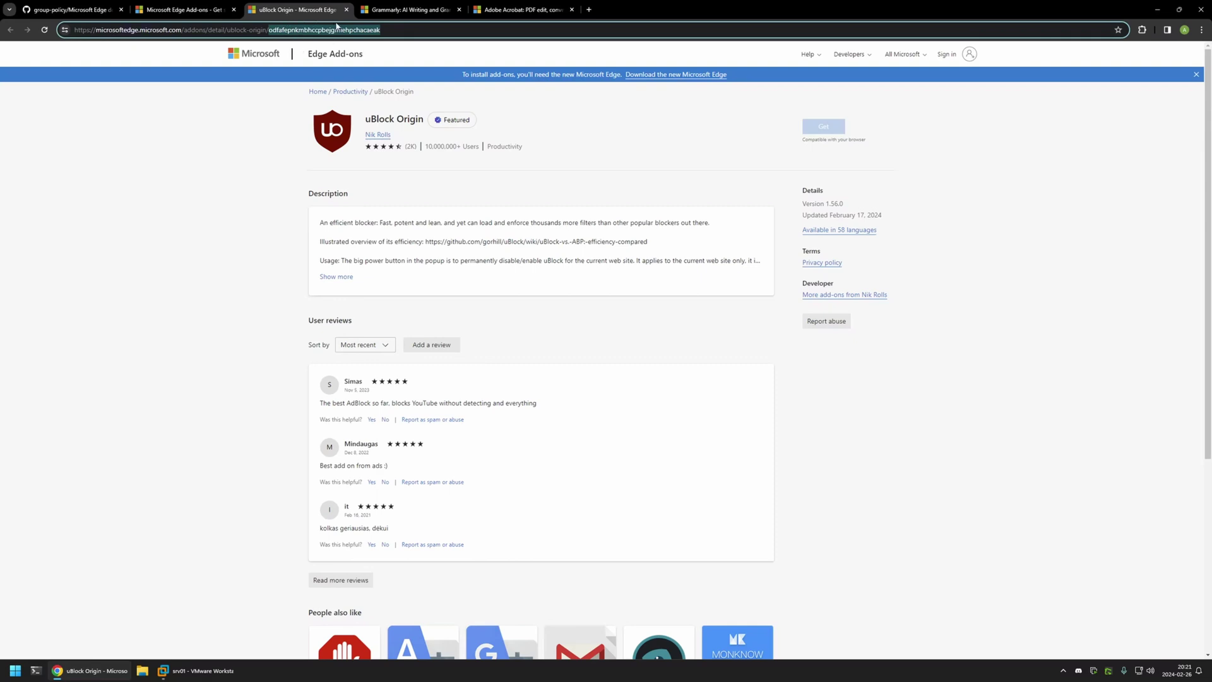
{"action": "left_click_drag", "start_coordinate": [382, 30], "coordinate": [269, 33]}
{"action": "right_click", "coordinate": [293, 34]}
{"action": "left_click", "coordinate": [321, 117]}
{"action": "left_click", "coordinate": [197, 670]}
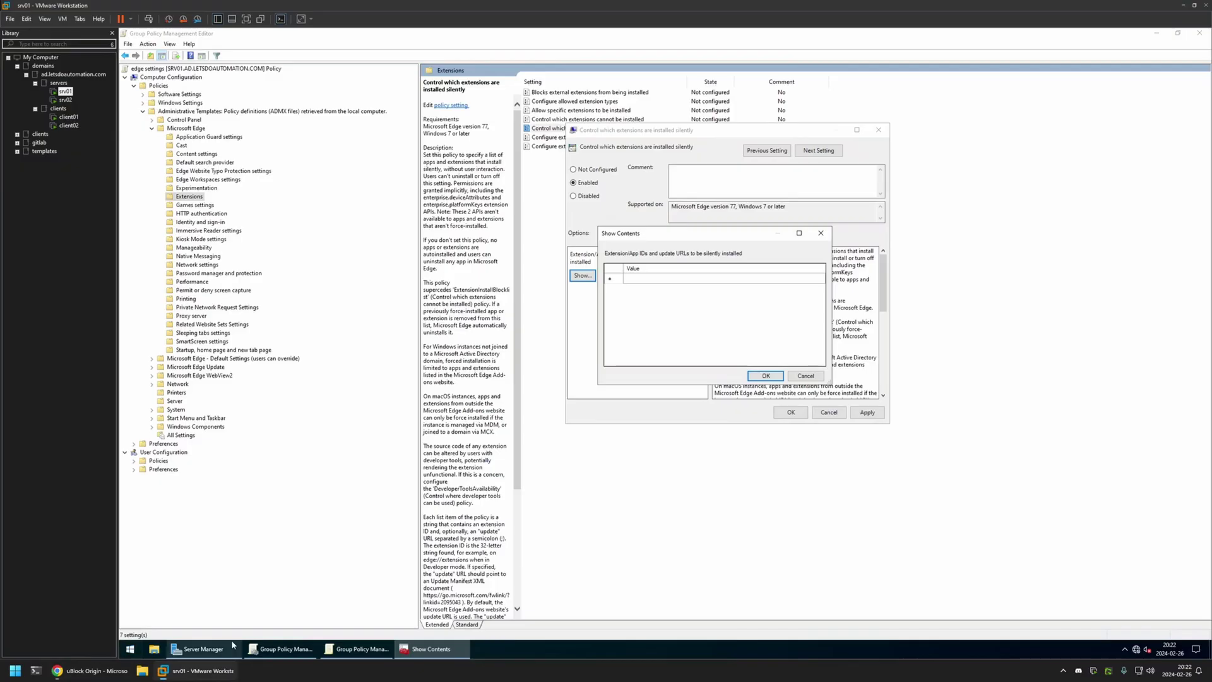
{"action": "left_click", "coordinate": [645, 278]}
{"action": "left_click", "coordinate": [645, 278]}
{"action": "key", "text": "ctrl+v"}
Copy the Grammarly extension ID from its URL into the next row.
{"action": "left_click", "coordinate": [88, 671]}
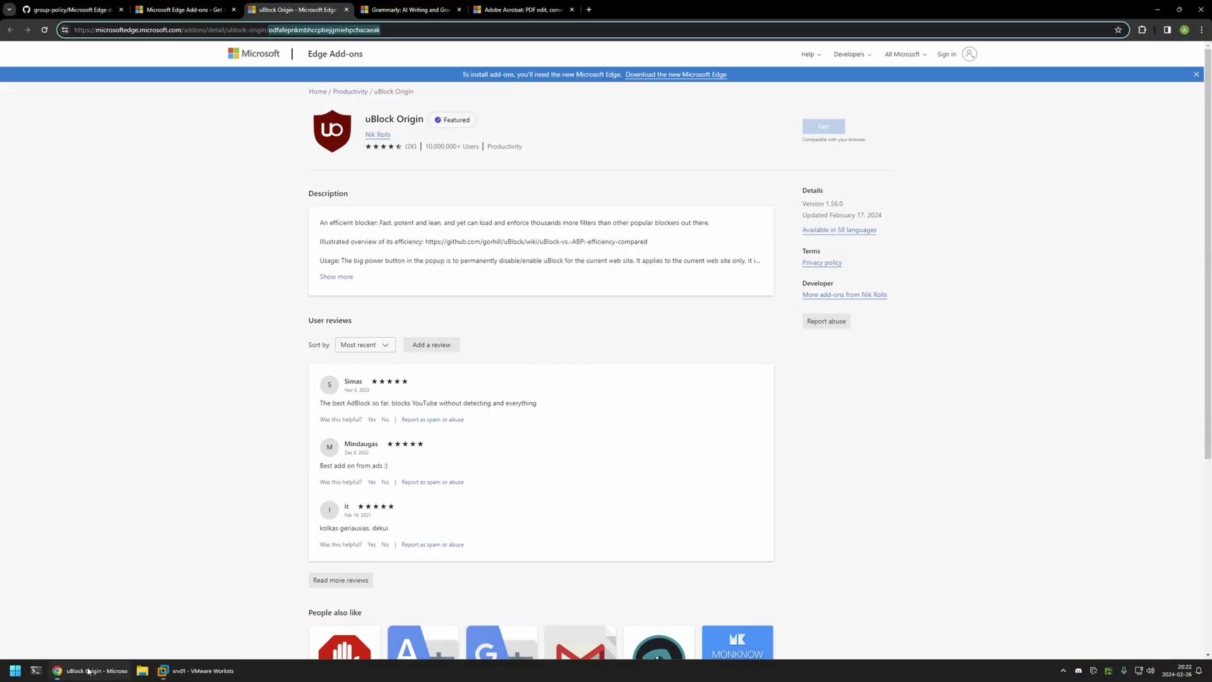
{"action": "left_click", "coordinate": [404, 10]}
{"action": "left_click", "coordinate": [420, 30]}
{"action": "left_click_drag", "start_coordinate": [420, 30], "coordinate": [306, 36]}
{"action": "right_click", "coordinate": [306, 36]}
{"action": "left_click", "coordinate": [347, 124]}
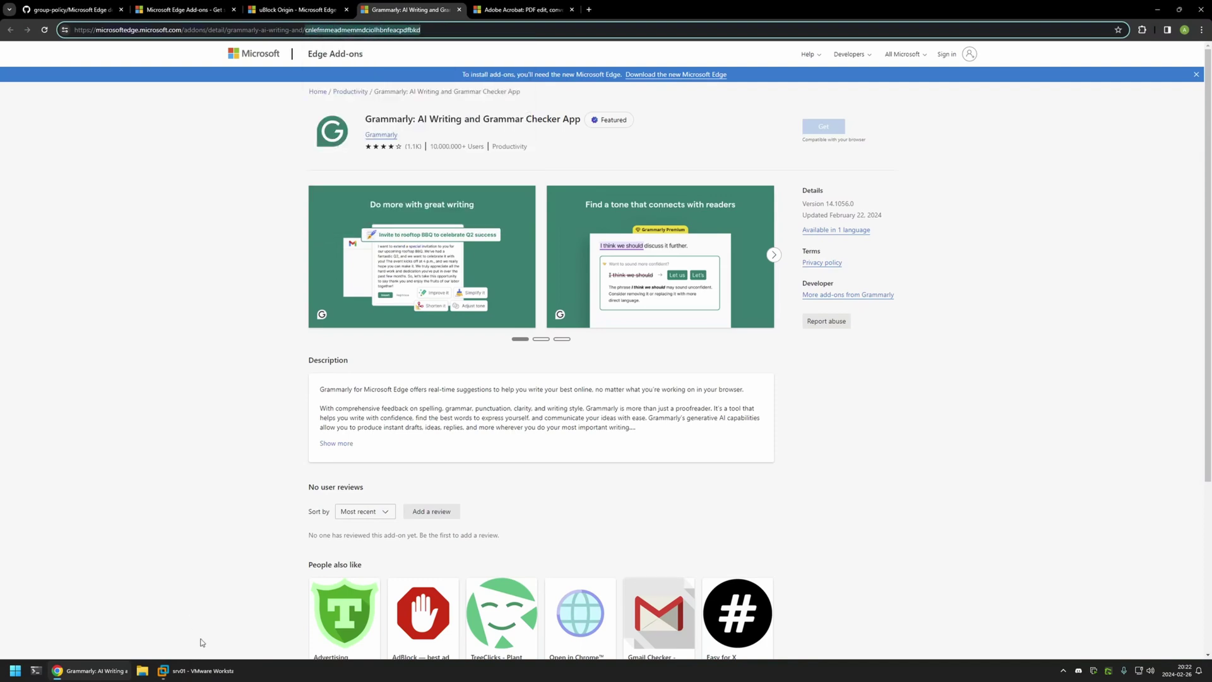
{"action": "key", "text": "alt+Tab"}
{"action": "left_click", "coordinate": [677, 290]}
{"action": "key", "text": "ctrl+v"}
Copy the Adobe Acrobat extension ID from its URL into the third row.
{"action": "key", "text": "alt+Tab"}
{"action": "left_click", "coordinate": [509, 9]}
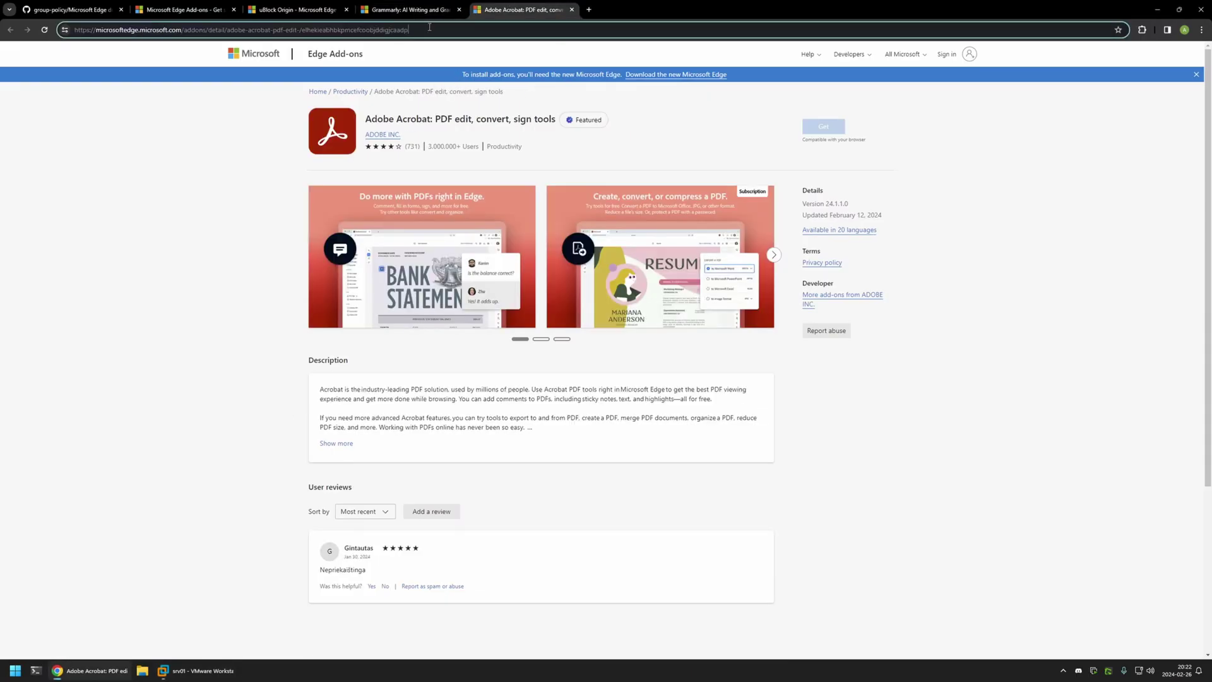
{"action": "double_click", "coordinate": [316, 30]}
{"action": "right_click", "coordinate": [316, 29]}
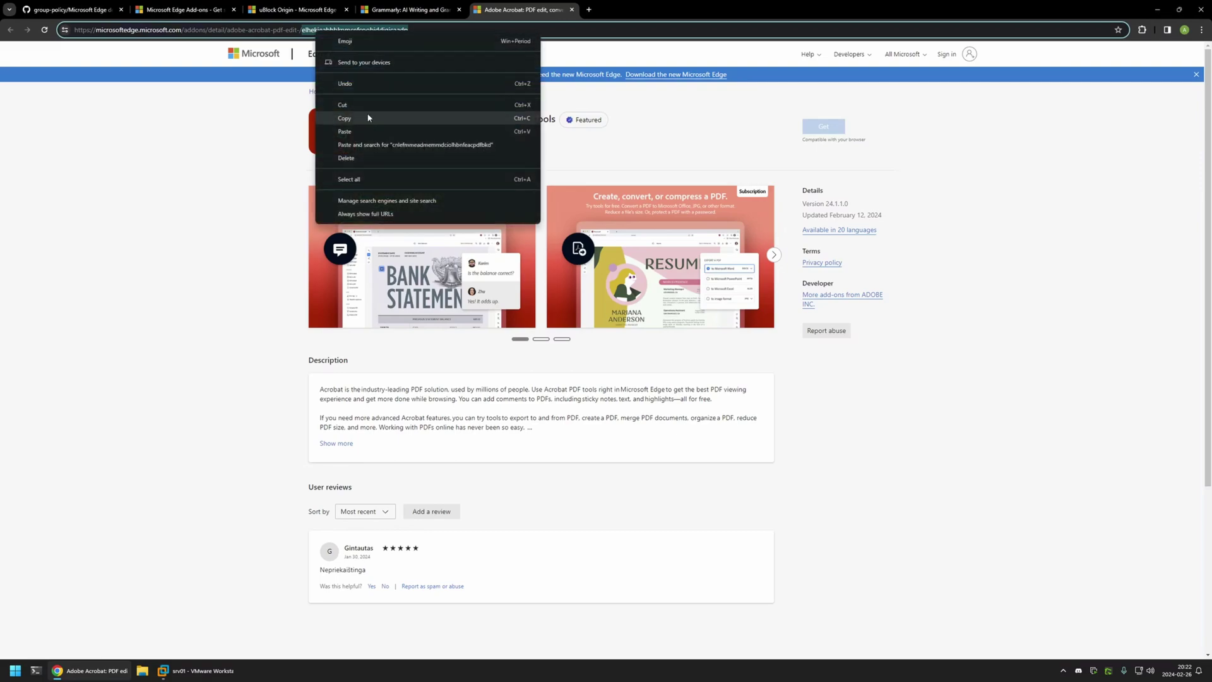
{"action": "left_click", "coordinate": [367, 112]}
{"action": "left_click", "coordinate": [189, 671]}
{"action": "left_click", "coordinate": [699, 298]}
{"action": "left_click", "coordinate": [700, 298]}
{"action": "key", "text": "ctrl+v"}
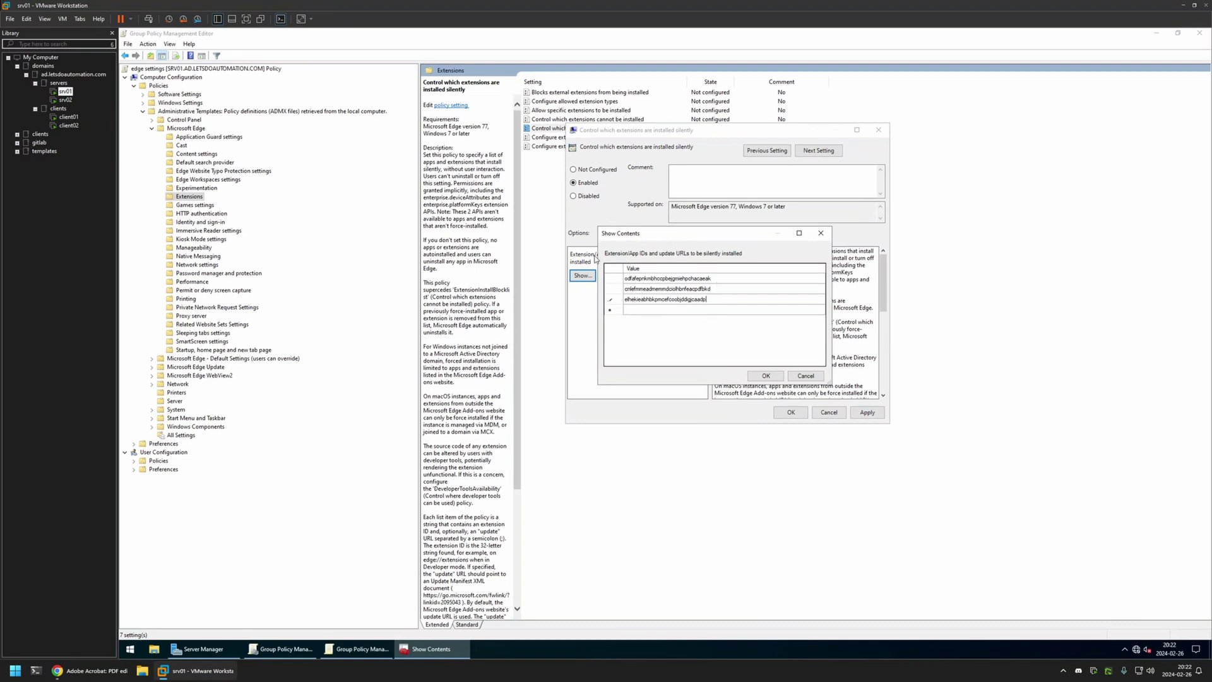
Save the three-ID list and the enabled silent-install policy, then close the editor.
{"action": "left_click", "coordinate": [766, 376]}
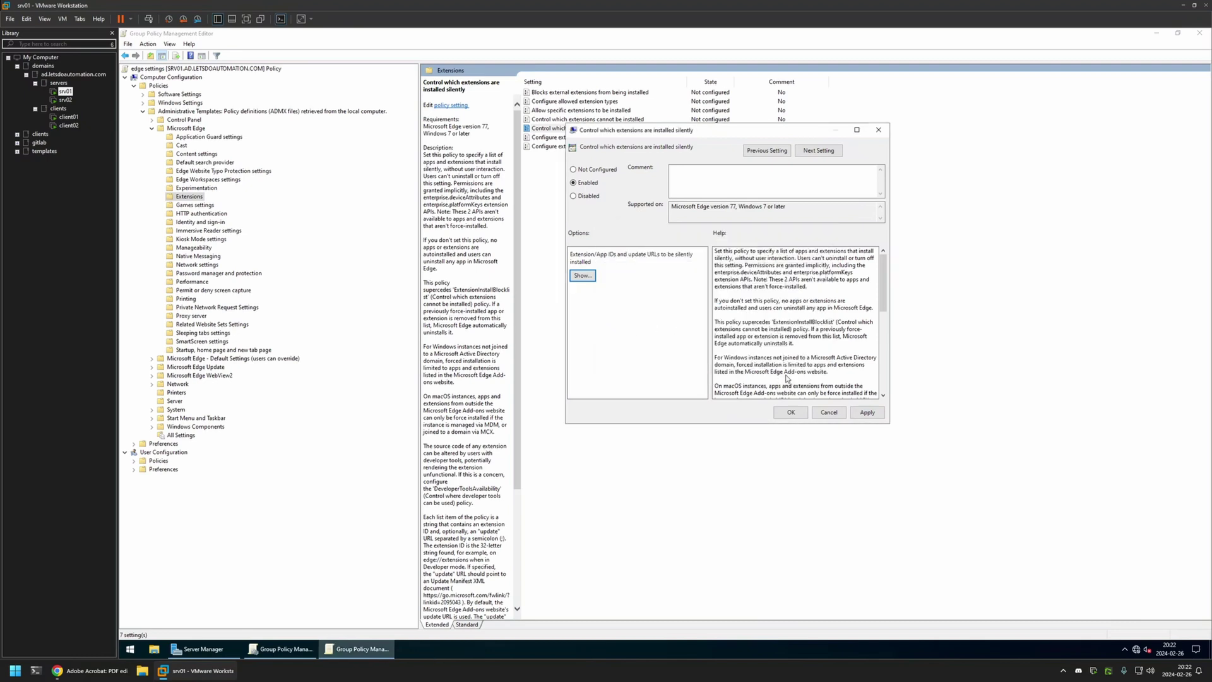
{"action": "left_click", "coordinate": [791, 412]}
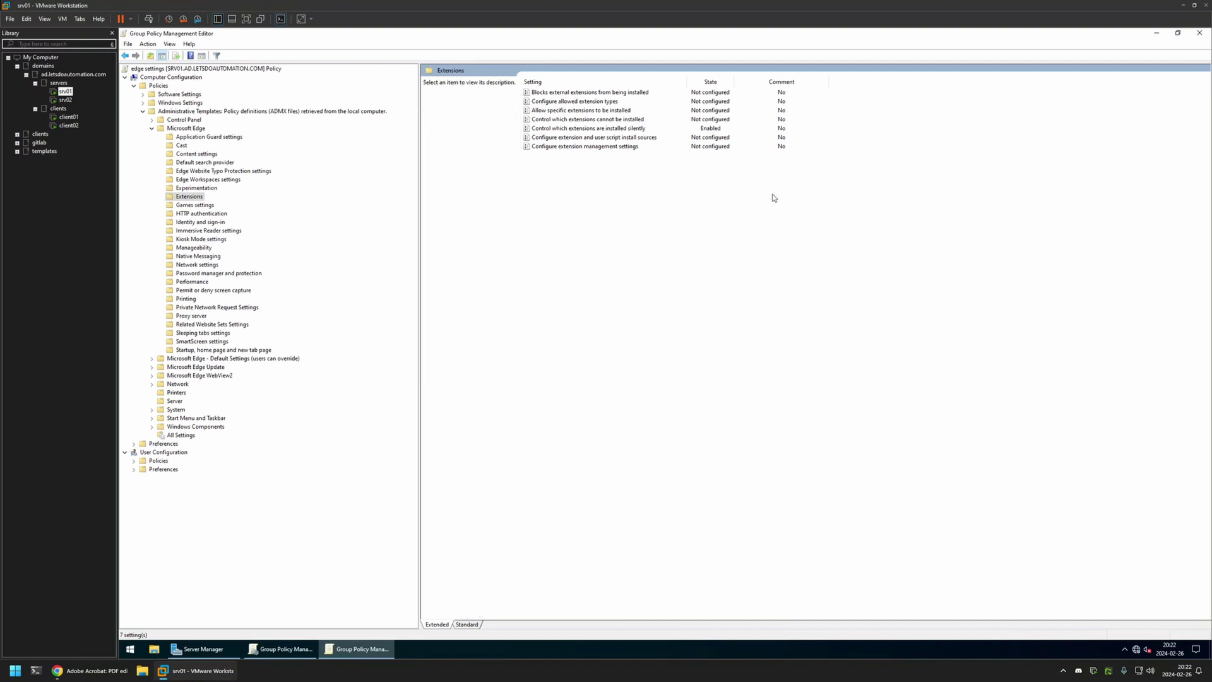
{"action": "left_click", "coordinate": [1199, 33]}
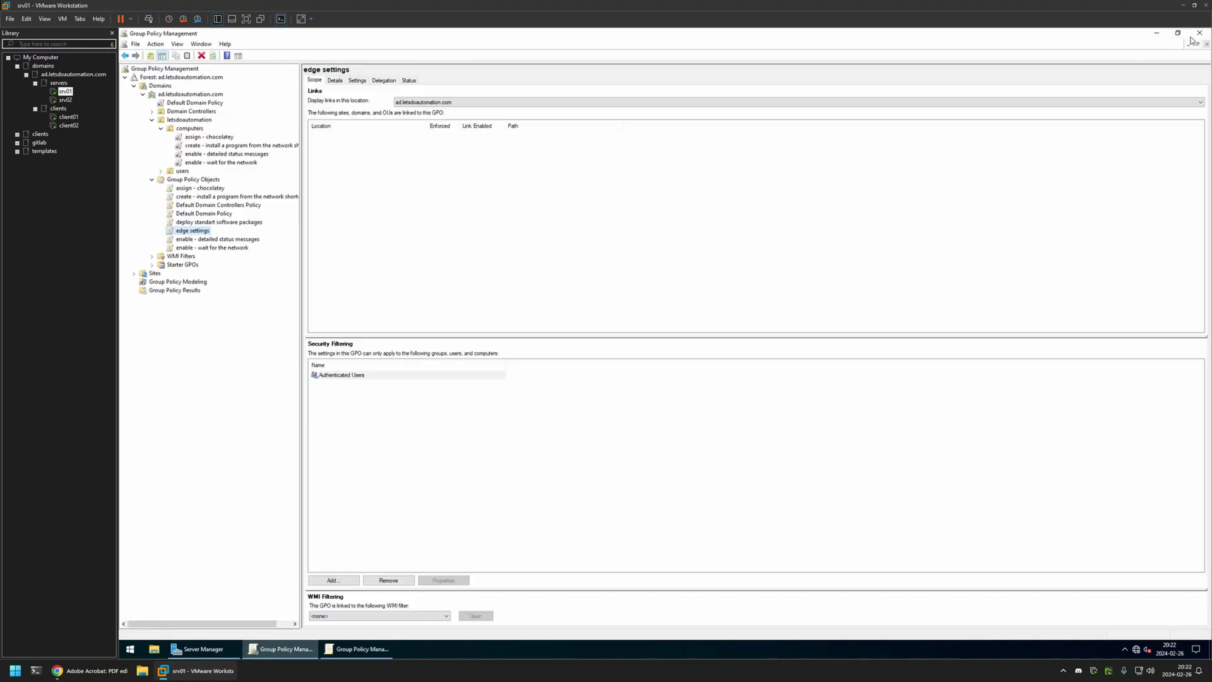
Set the edge settings GPO status to User configuration settings disabled.
{"action": "left_click", "coordinate": [334, 80]}
{"action": "left_click", "coordinate": [379, 192]}
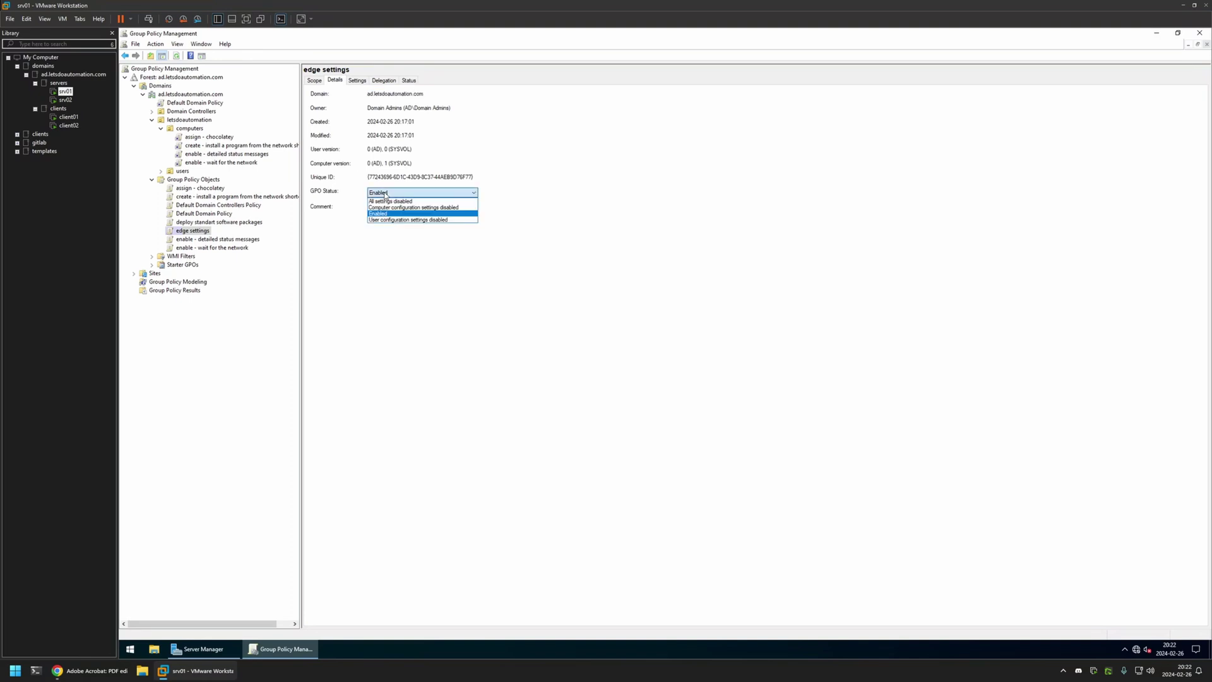
{"action": "left_click", "coordinate": [411, 209]}
{"action": "left_click", "coordinate": [690, 359]}
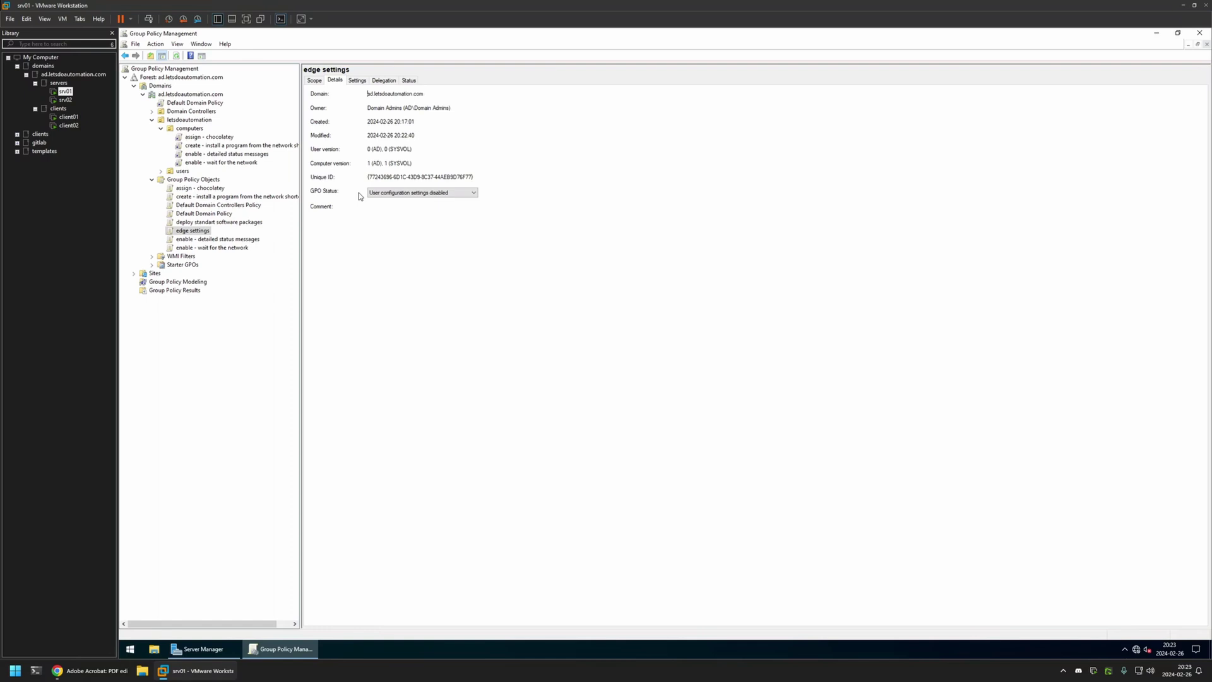
Drag the edge settings GPO onto the computers OU and confirm the link.
{"action": "left_click", "coordinate": [195, 129]}
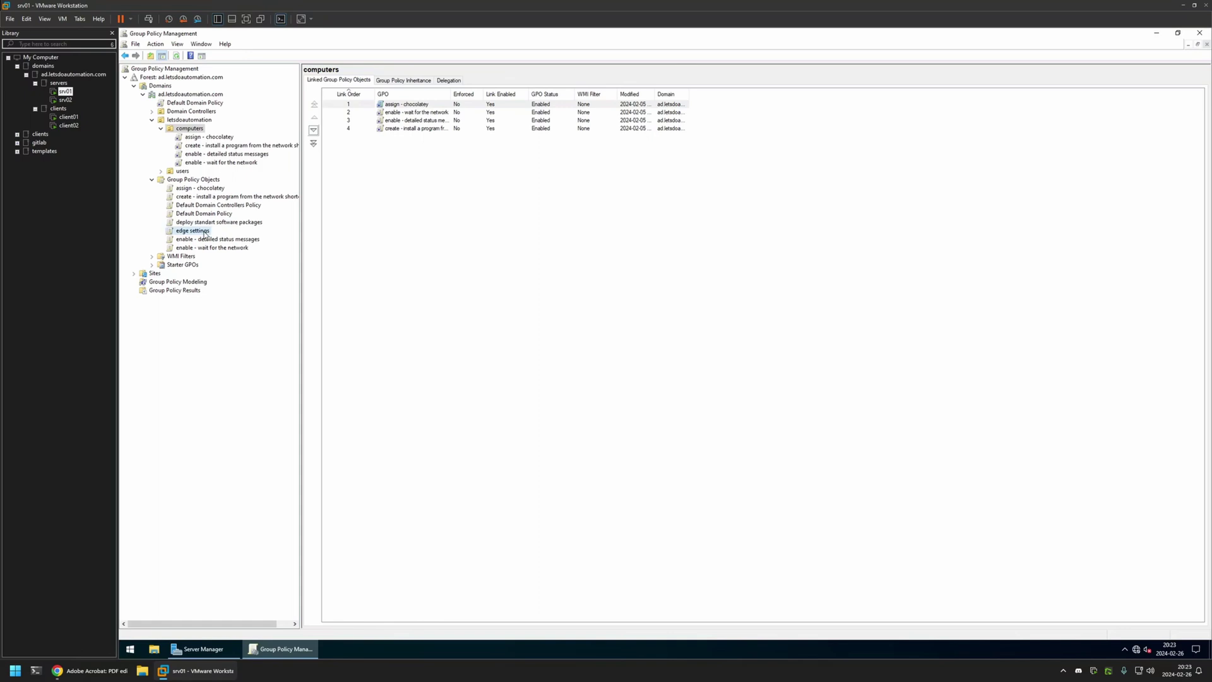
{"action": "left_click_drag", "start_coordinate": [204, 234], "coordinate": [189, 130]}
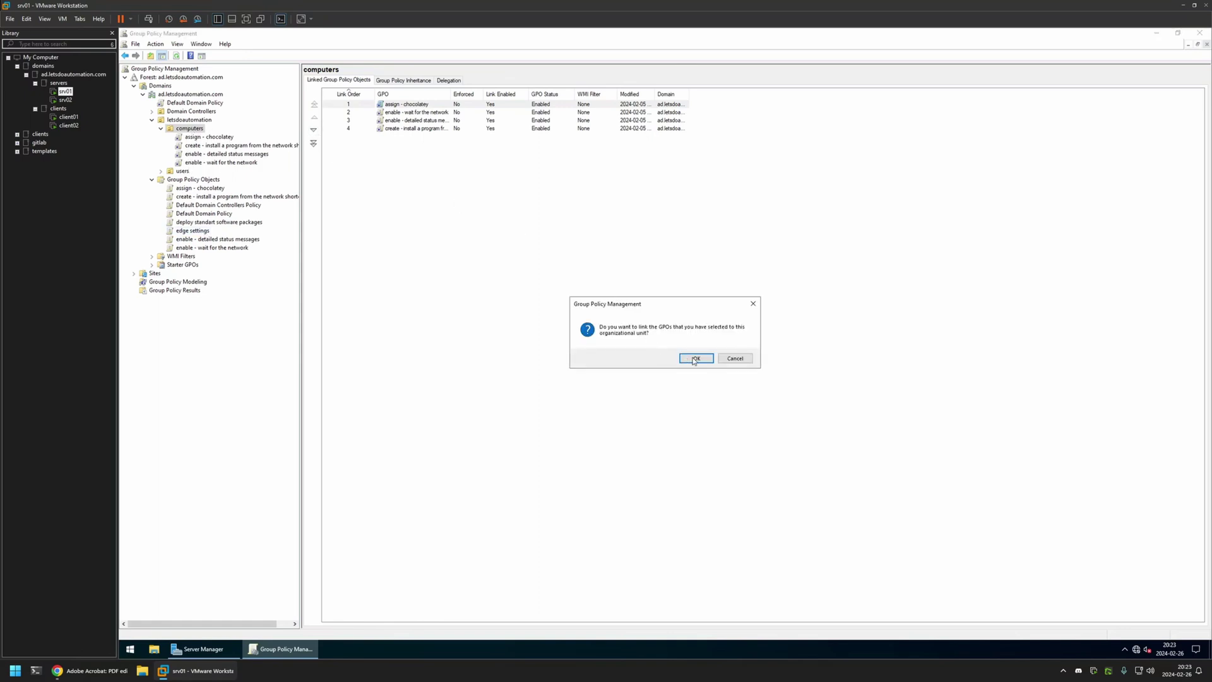
{"action": "left_click", "coordinate": [697, 360]}
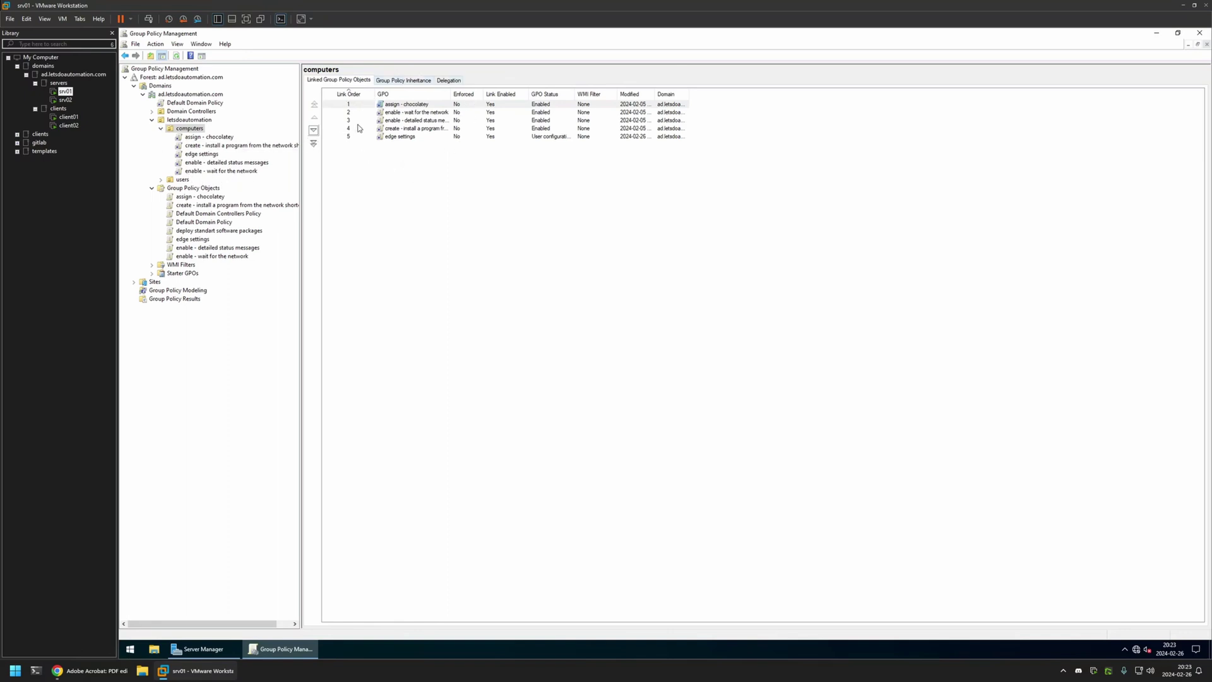
{"action": "left_click", "coordinate": [381, 146]}
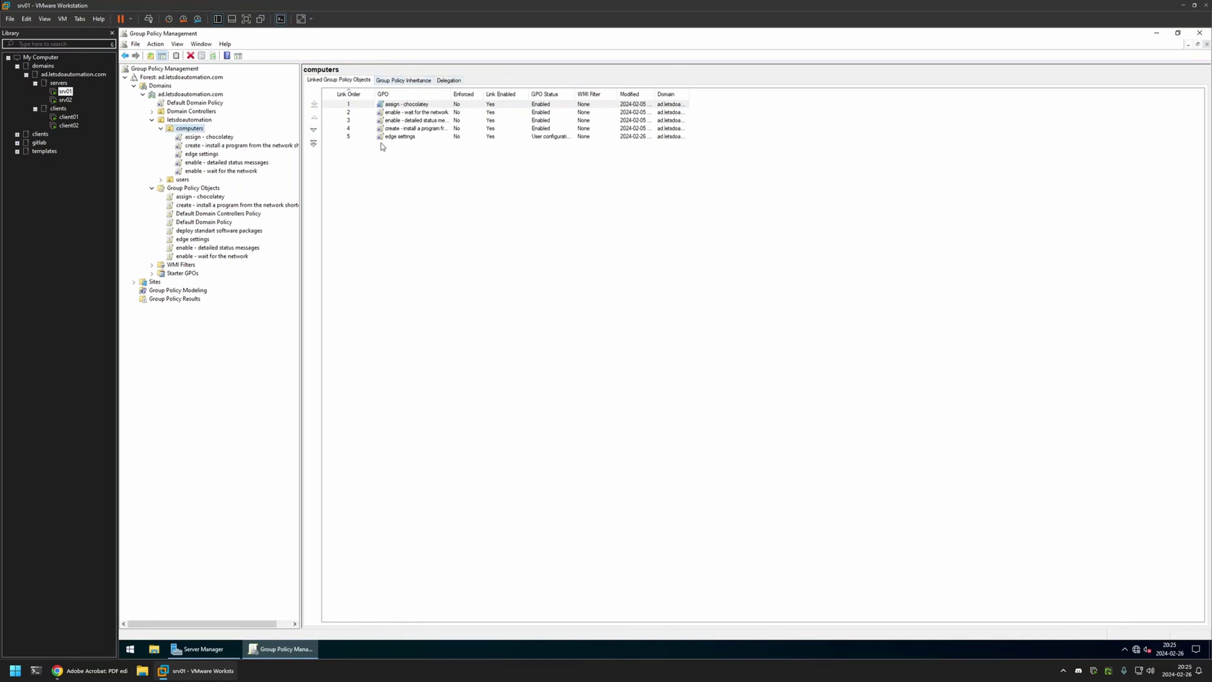
On client01, launch Edge and view Manage extensions, showing only Google Docs Offline.
{"action": "left_click", "coordinate": [69, 117]}
{"action": "double_click", "coordinate": [149, 147]}
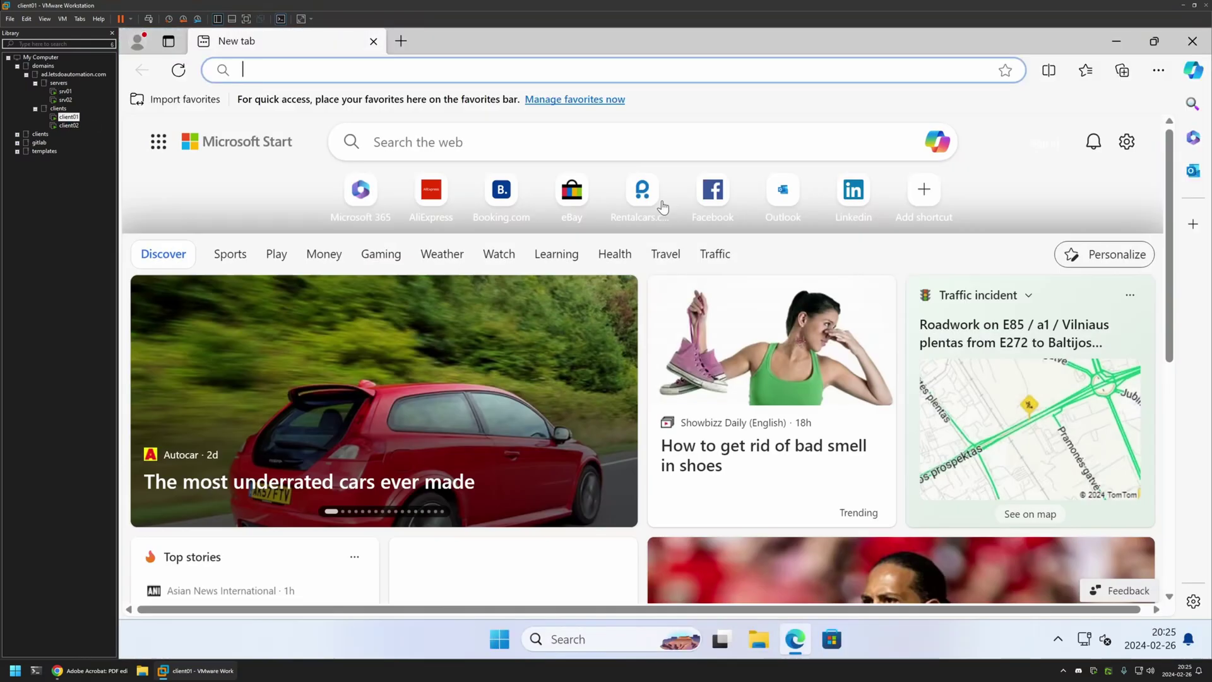
{"action": "left_click", "coordinate": [1155, 70]}
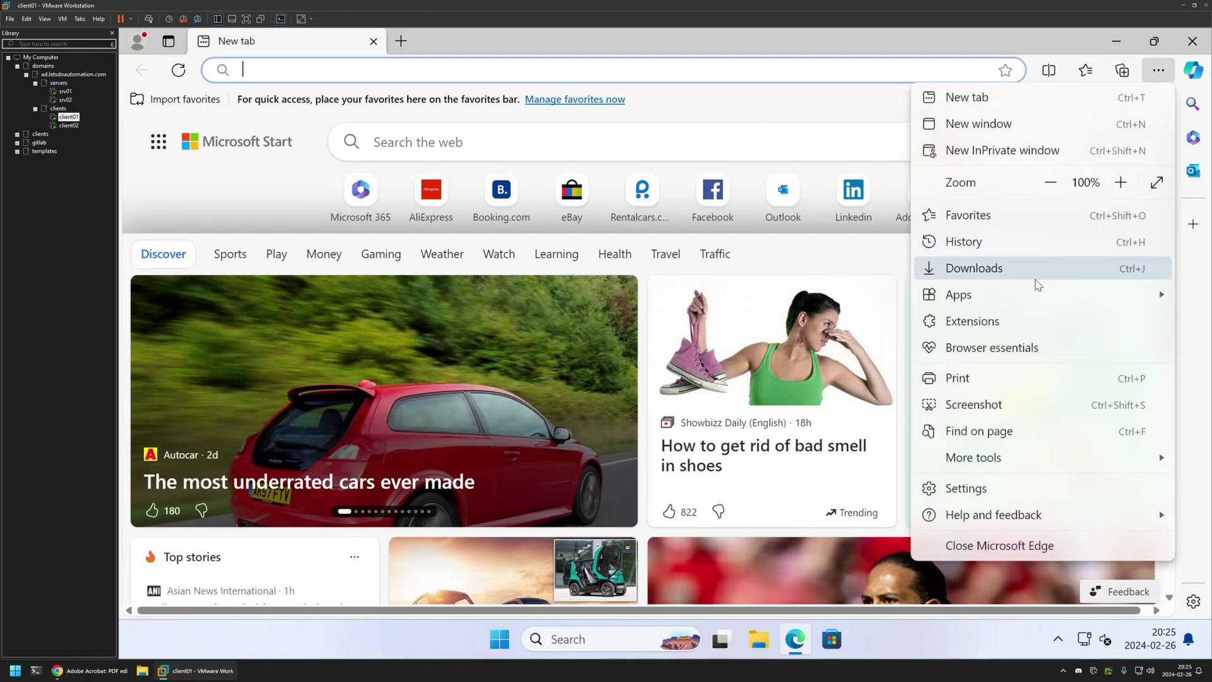
{"action": "left_click", "coordinate": [1010, 320]}
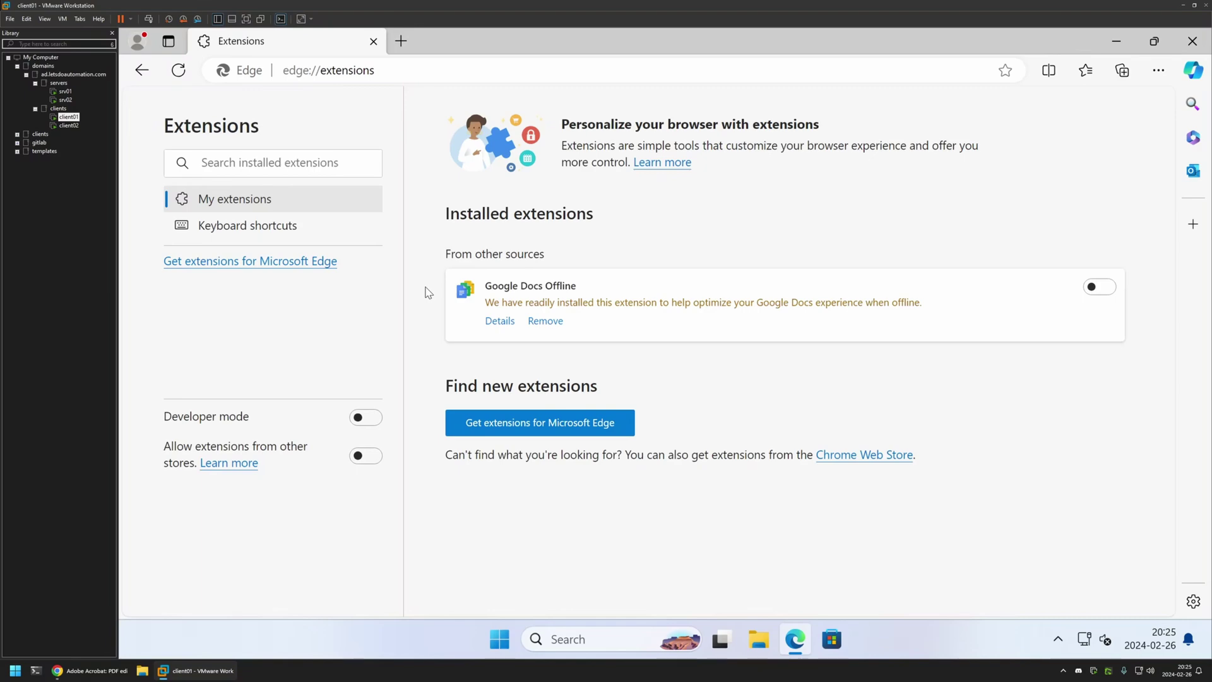
Run gpupdate in a Command Prompt on client01 to refresh computer and user policy.
{"action": "left_click", "coordinate": [505, 626]}
{"action": "type", "text": "cmd"}
{"action": "key", "text": "Return"}
{"action": "type", "text": "gpupdate"}
{"action": "key", "text": "Return"}
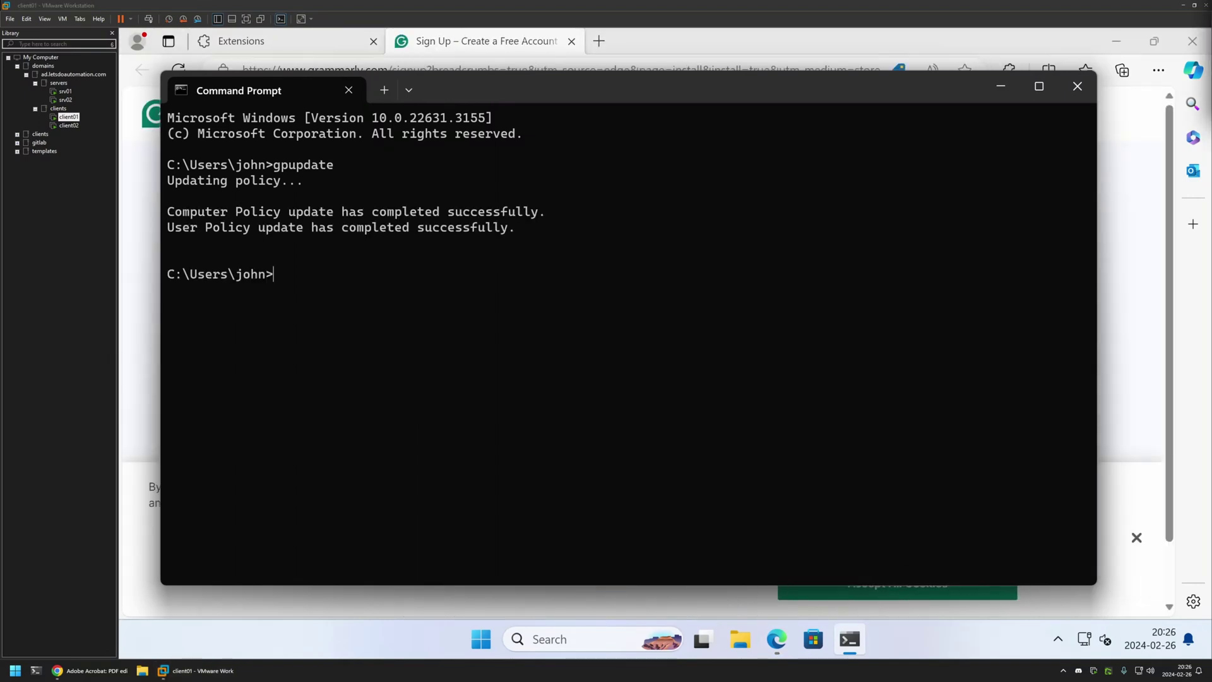
On Edge's Extensions page, highlight the installed Adobe Acrobat, Grammarly and uBlock Origin entries.
{"action": "left_click", "coordinate": [714, 61]}
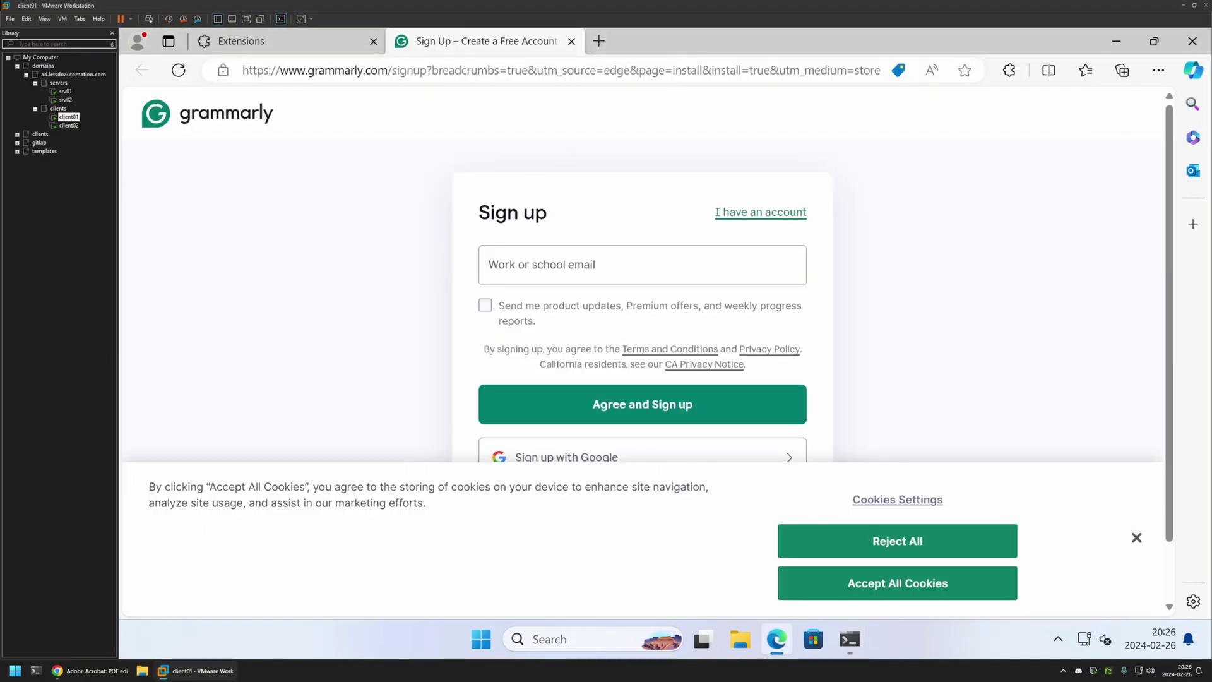
{"action": "key", "text": "ctrl+shift+Tab"}
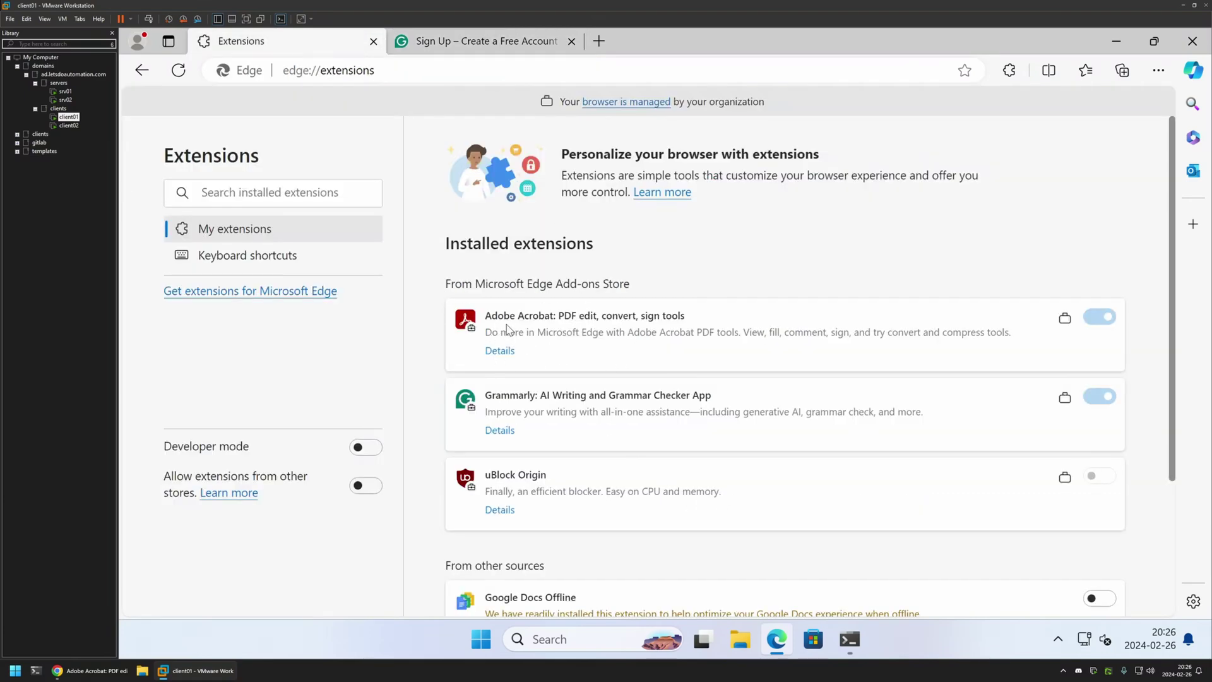
{"action": "left_click_drag", "start_coordinate": [487, 316], "coordinate": [576, 317]}
{"action": "left_click", "coordinate": [491, 393]}
{"action": "left_click_drag", "start_coordinate": [491, 392], "coordinate": [551, 394]}
{"action": "left_click_drag", "start_coordinate": [484, 475], "coordinate": [548, 476]}
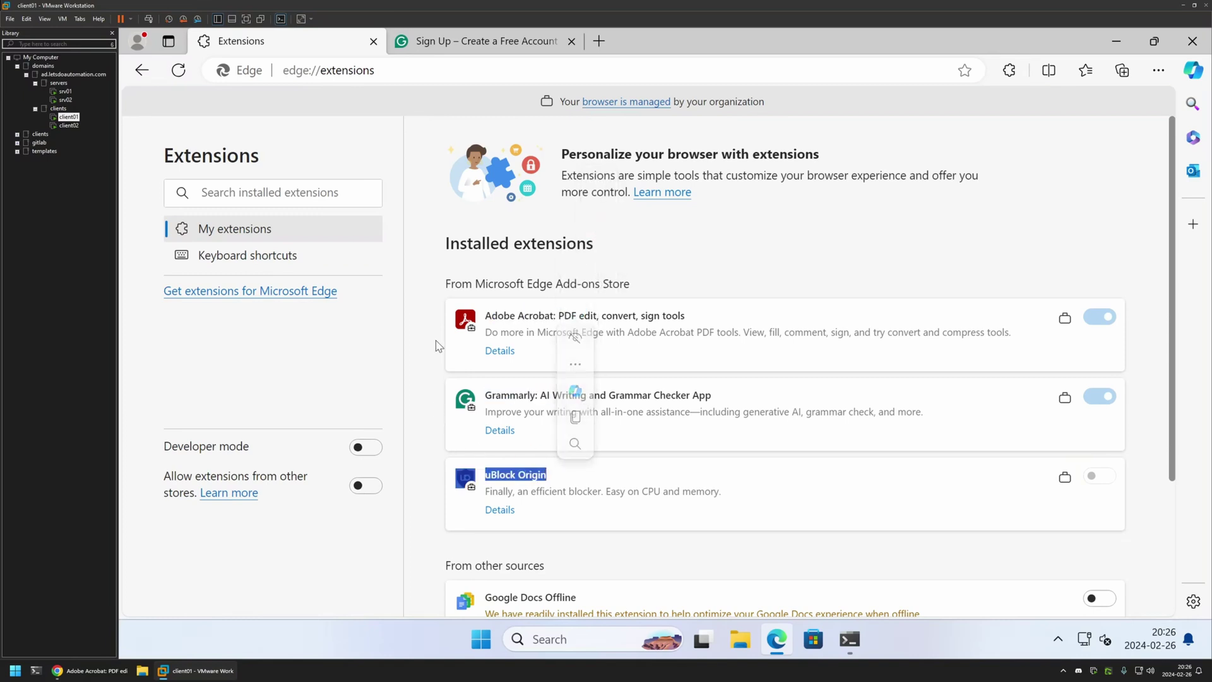
{"action": "left_click", "coordinate": [436, 315]}
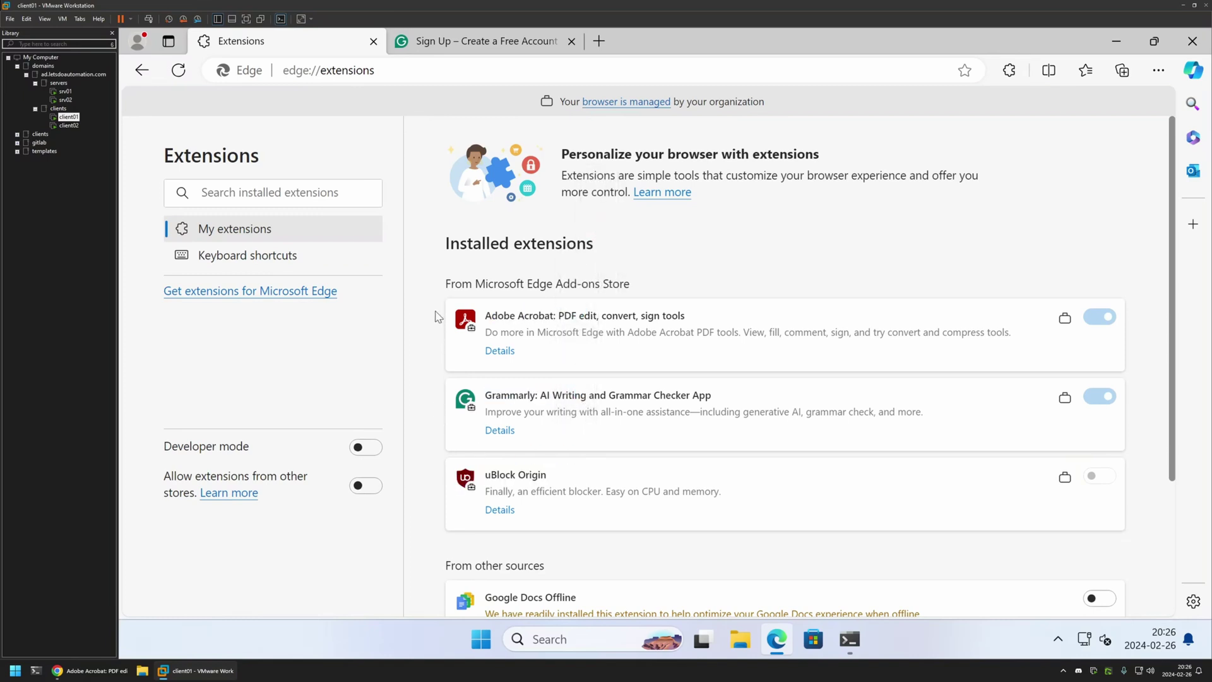